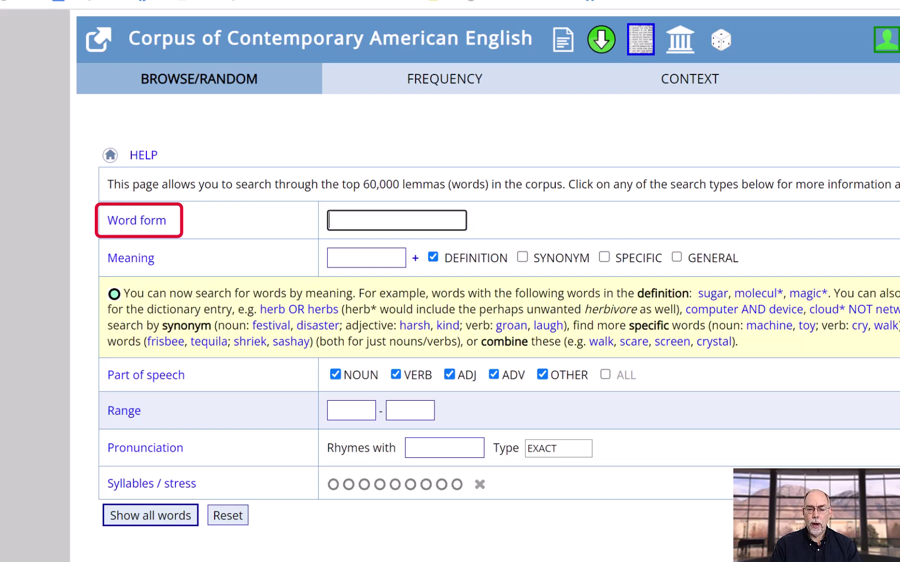
pyautogui.write('**')
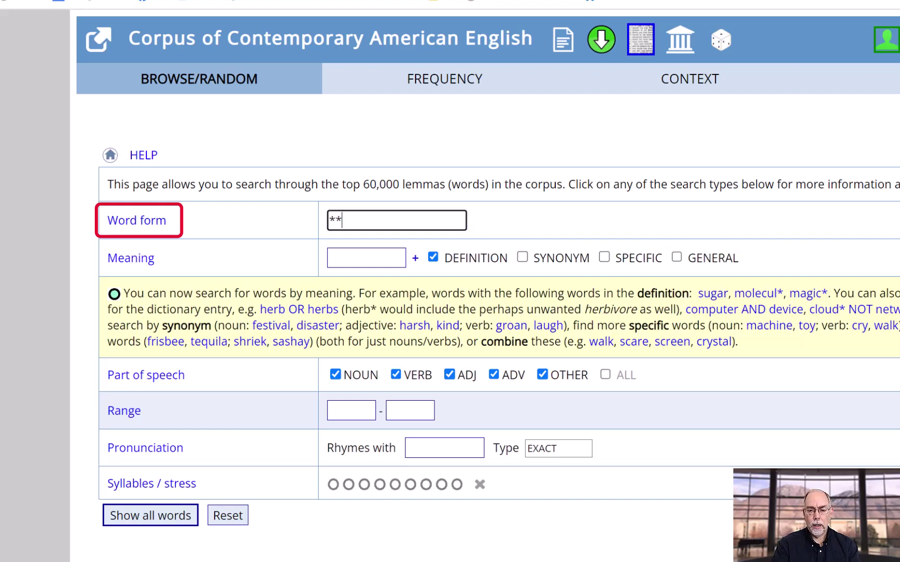
# Search the Word form *break* to list breakfast, outbreak, breakdown and breakthrough.
pyautogui.press('Left')
pyautogui.write('break')
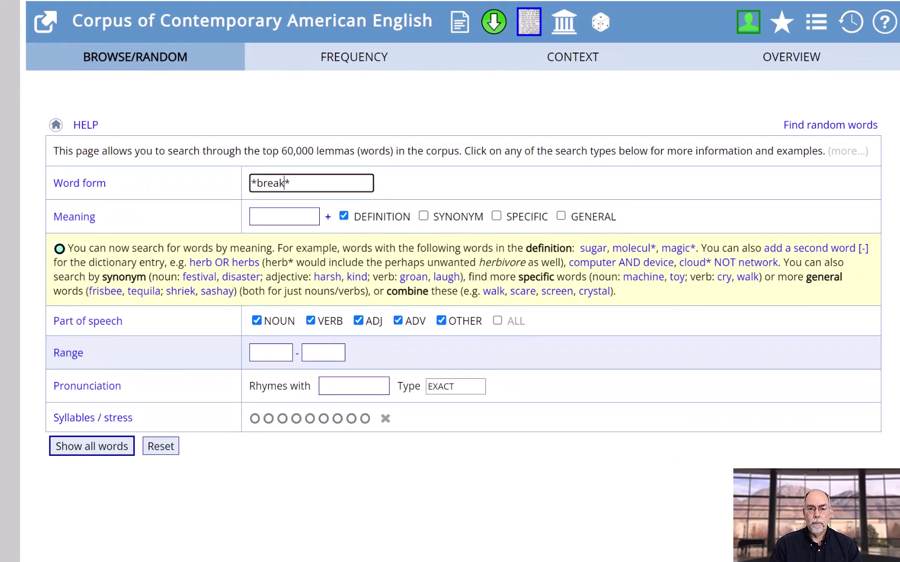
pyautogui.press('Return')
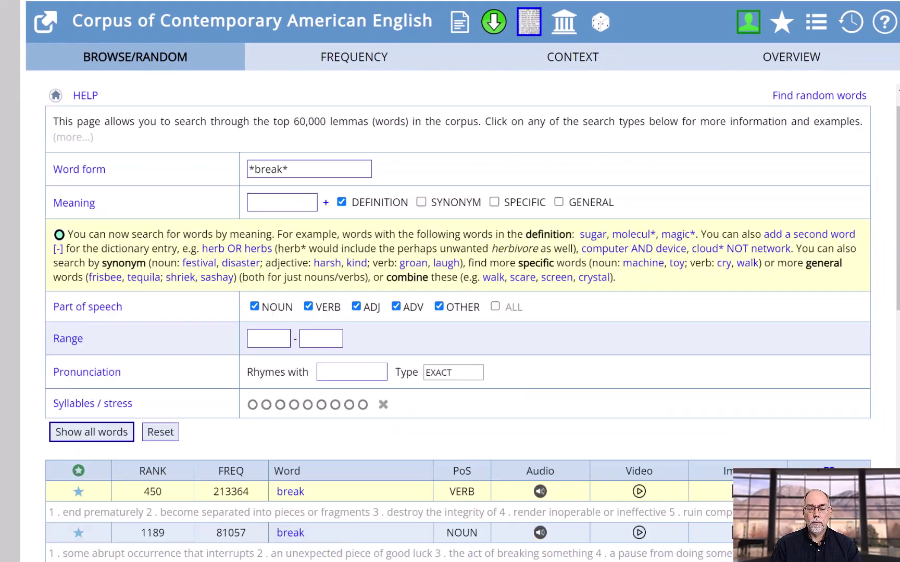
pyautogui.scroll(-2, 450, 324)
pyautogui.scroll(-3, 450, 324)
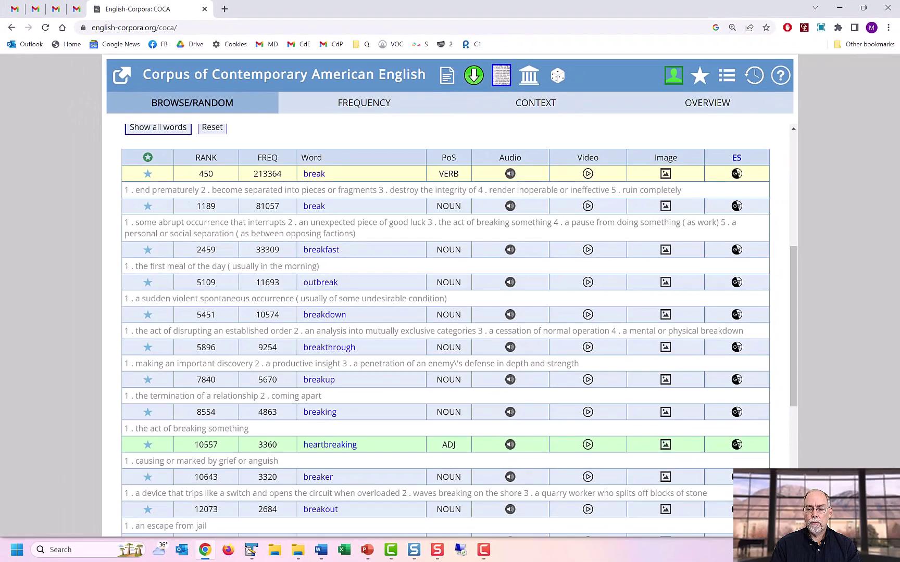
# Translate breakfast into Spanish, then Chinese (Traditional), and go back to the COCA tab.
pyautogui.click(828, 243)
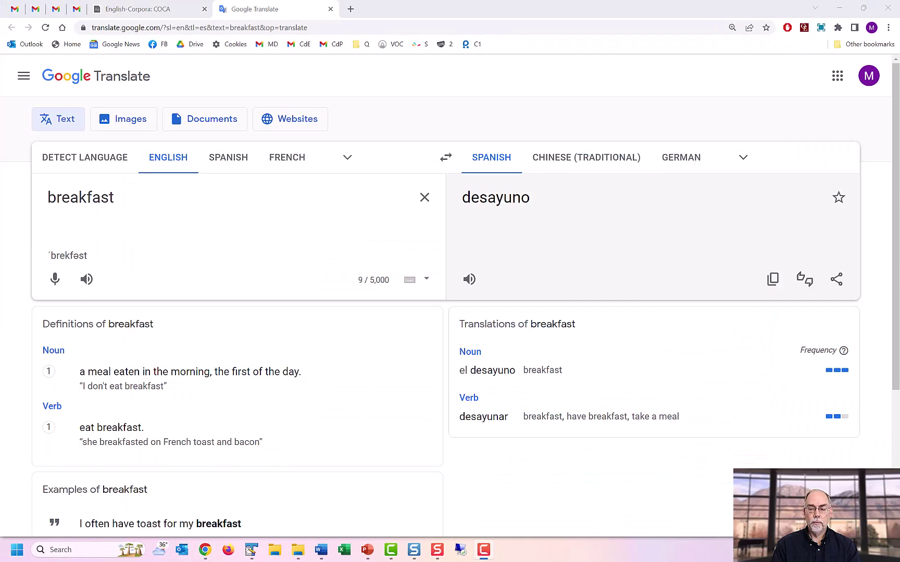
pyautogui.click(586, 158)
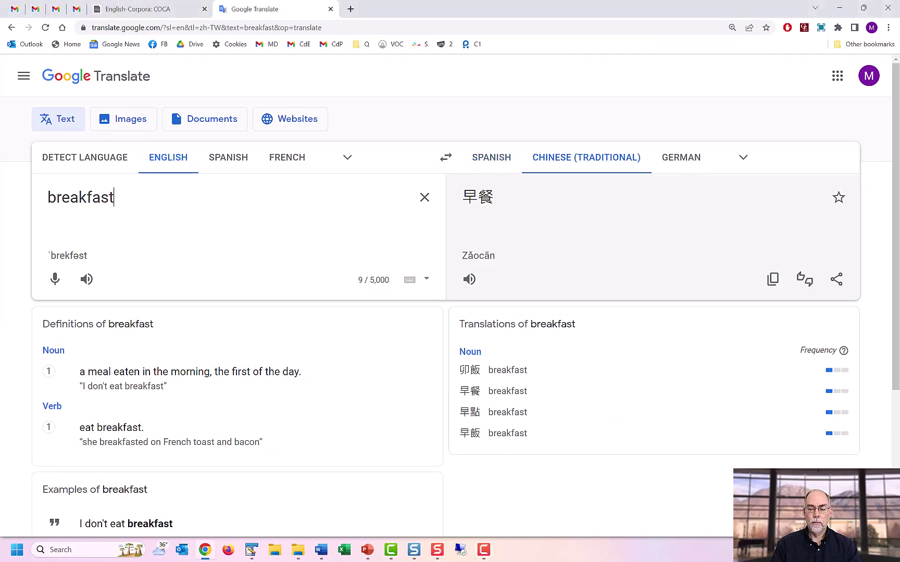
pyautogui.hotkey('ctrl', 'shift', 'Tab')
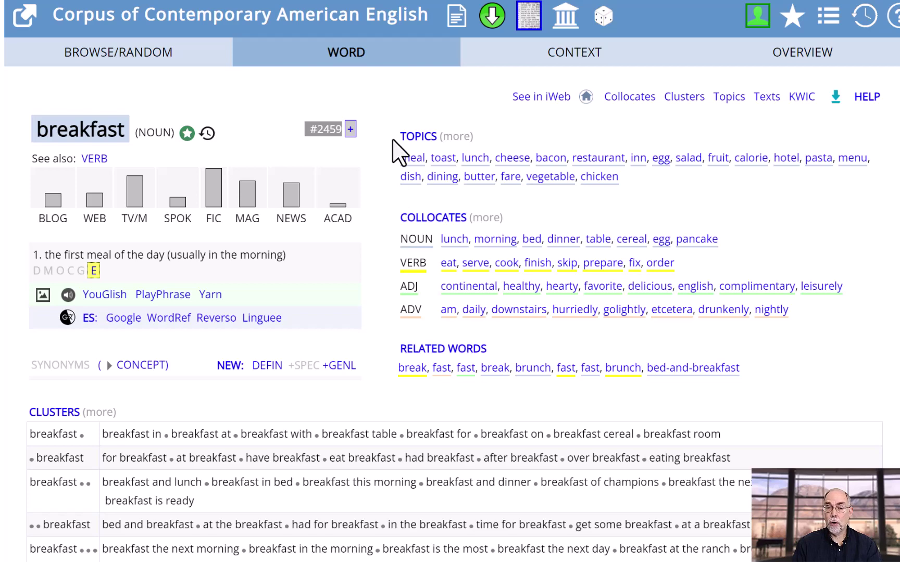
pyautogui.scroll(-2, 382, 378)
pyautogui.scroll(-1, 382, 378)
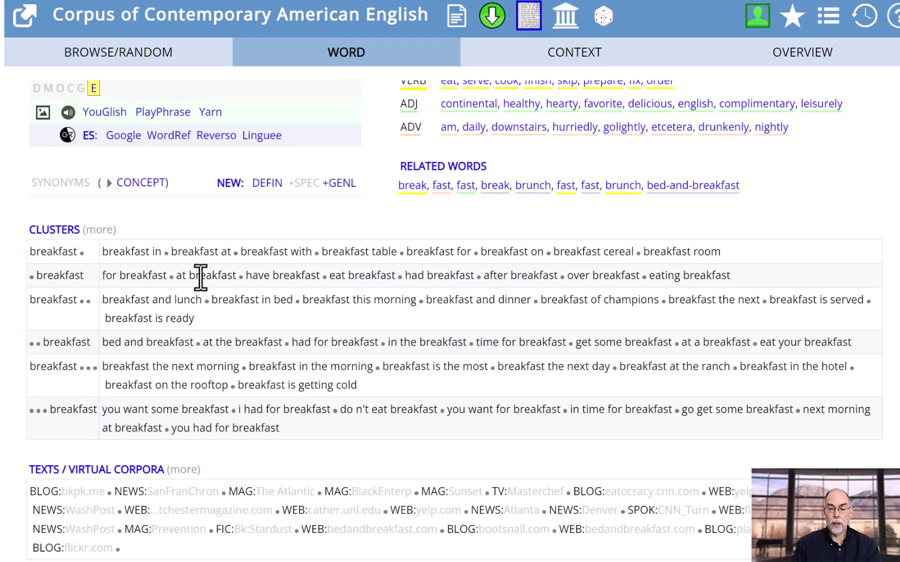
pyautogui.scroll(-2, 231, 317)
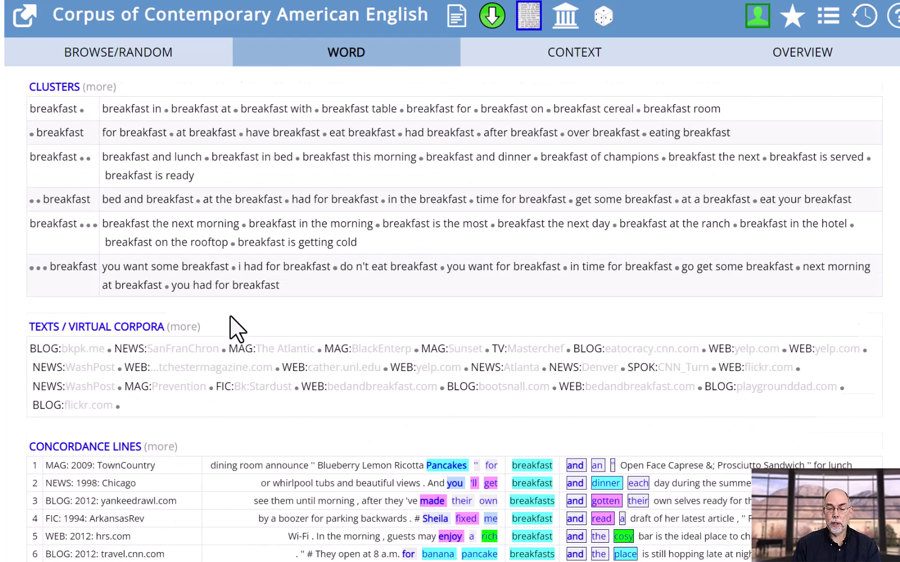
pyautogui.scroll(-1, 231, 316)
pyautogui.scroll(-1, 230, 317)
pyautogui.scroll(-1, 231, 316)
pyautogui.scroll(-1, 236, 328)
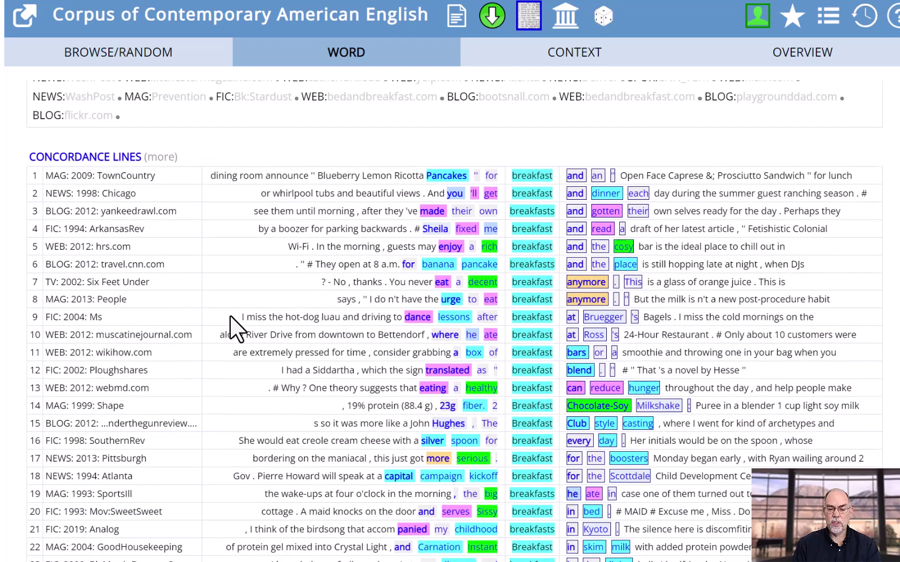
pyautogui.scroll(-1, 235, 328)
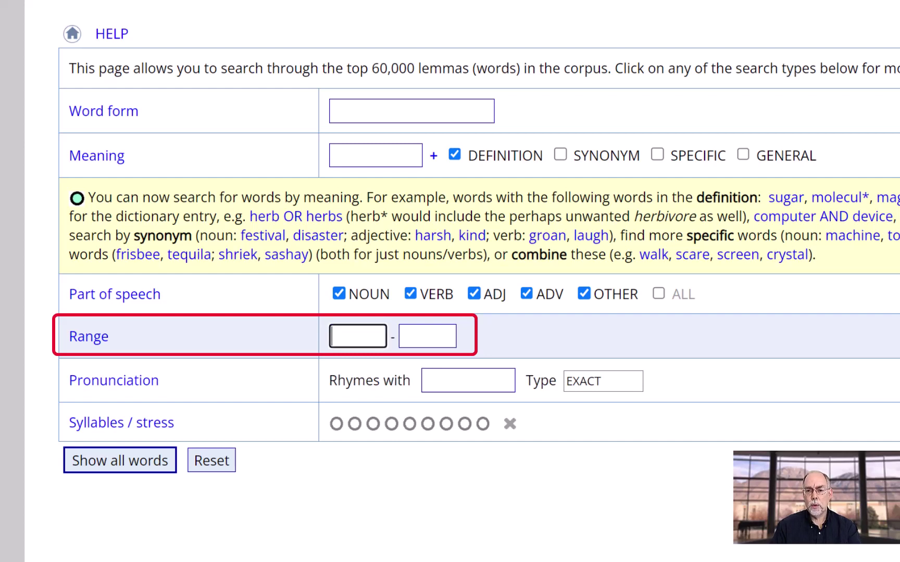
pyautogui.write('5000')
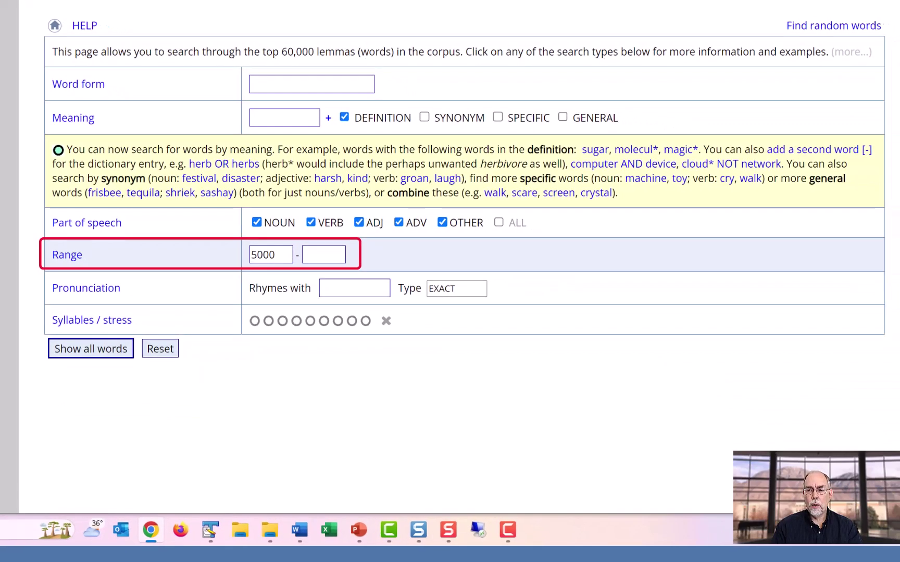
# Run the Browse search with the frequency range starting at rank 5000.
pyautogui.press('Return')
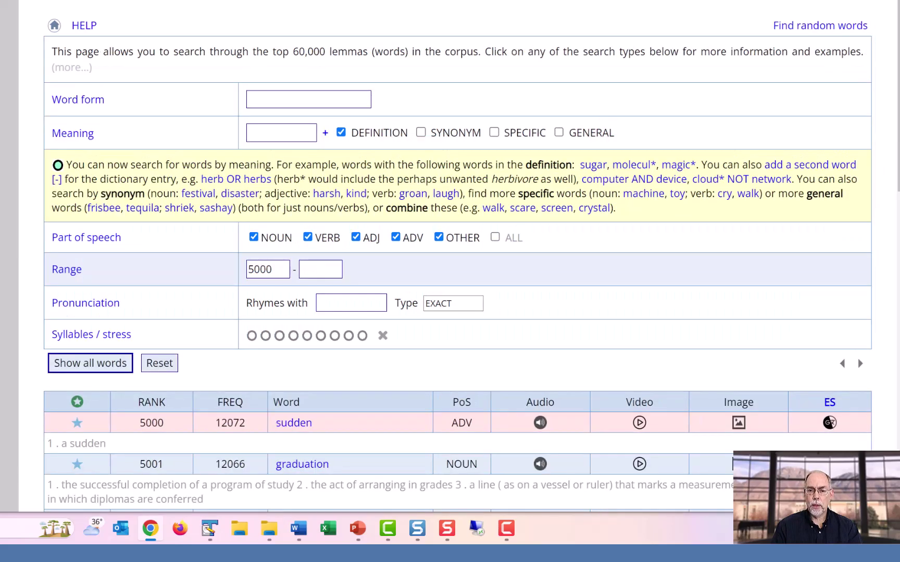
pyautogui.scroll(-3, 450, 281)
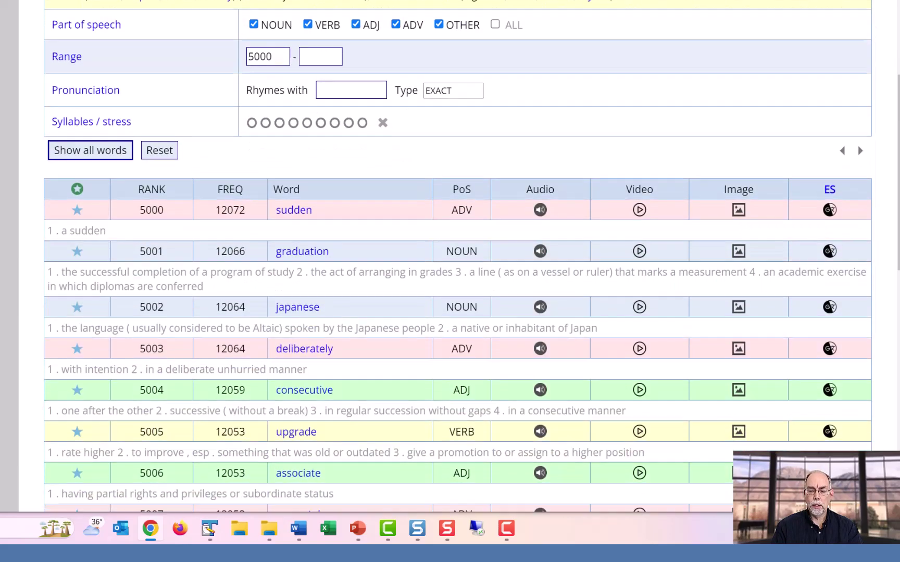
pyautogui.scroll(-1, 450, 281)
pyautogui.scroll(-2, 451, 281)
pyautogui.scroll(-1, 450, 281)
pyautogui.scroll(-1, 449, 282)
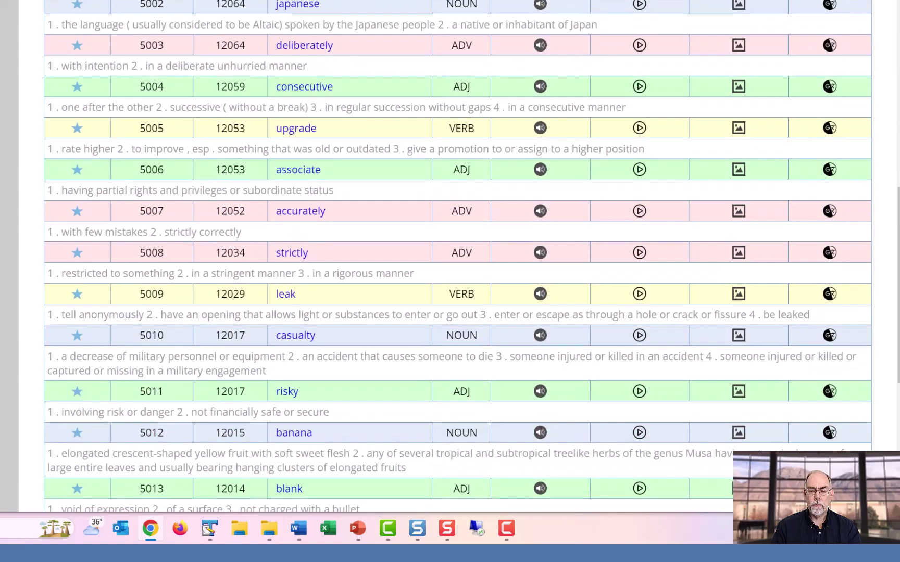
pyautogui.scroll(-1, 449, 281)
pyautogui.scroll(-1, 450, 281)
pyautogui.scroll(-1, 449, 281)
pyautogui.scroll(-1, 450, 281)
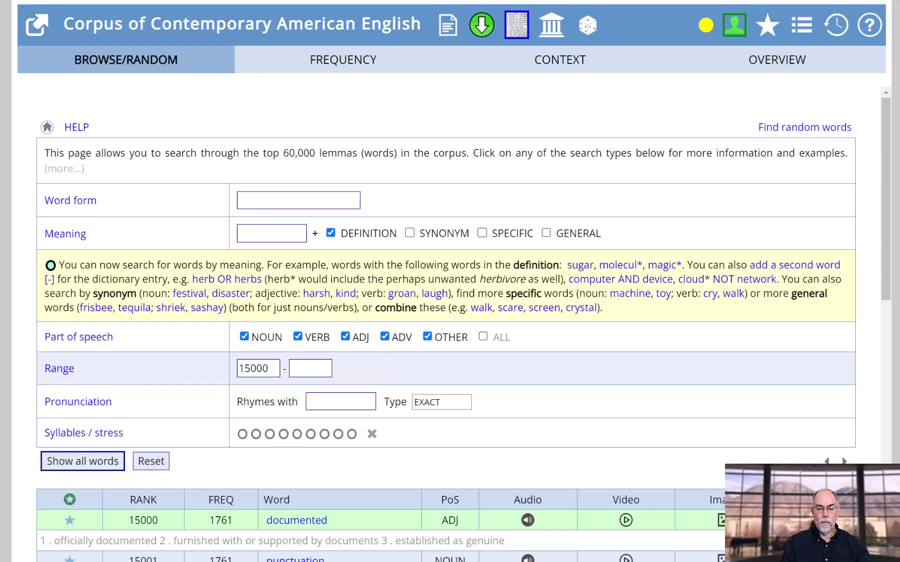
pyautogui.scroll(-2, 449, 323)
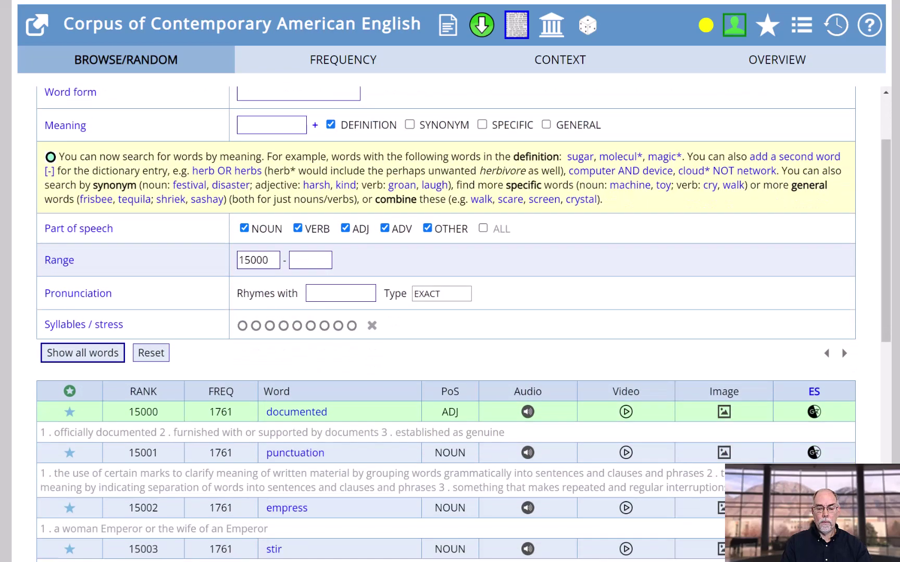
pyautogui.scroll(-1, 449, 324)
pyautogui.scroll(-1, 451, 323)
pyautogui.scroll(-2, 449, 323)
pyautogui.scroll(-1, 449, 323)
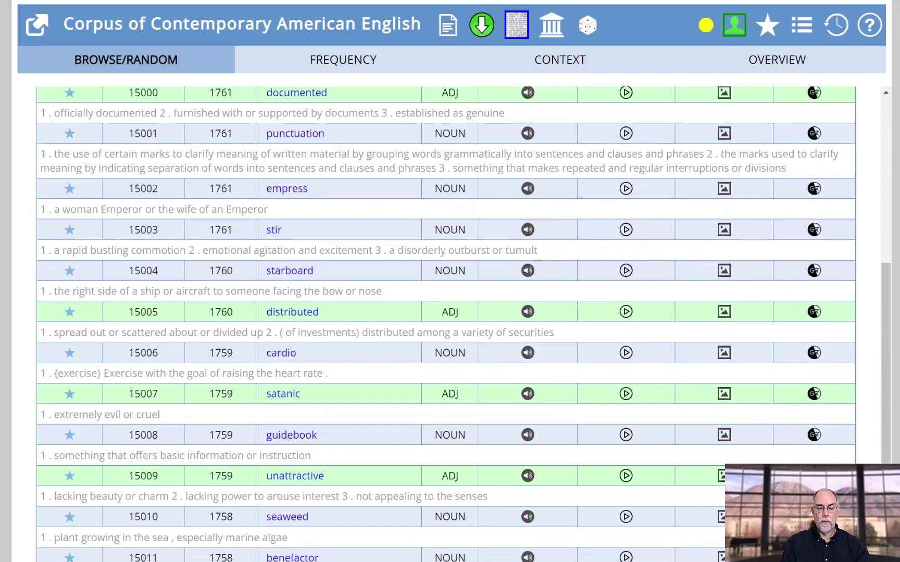
pyautogui.scroll(-1, 449, 324)
pyautogui.scroll(-1, 450, 323)
pyautogui.scroll(-2, 449, 323)
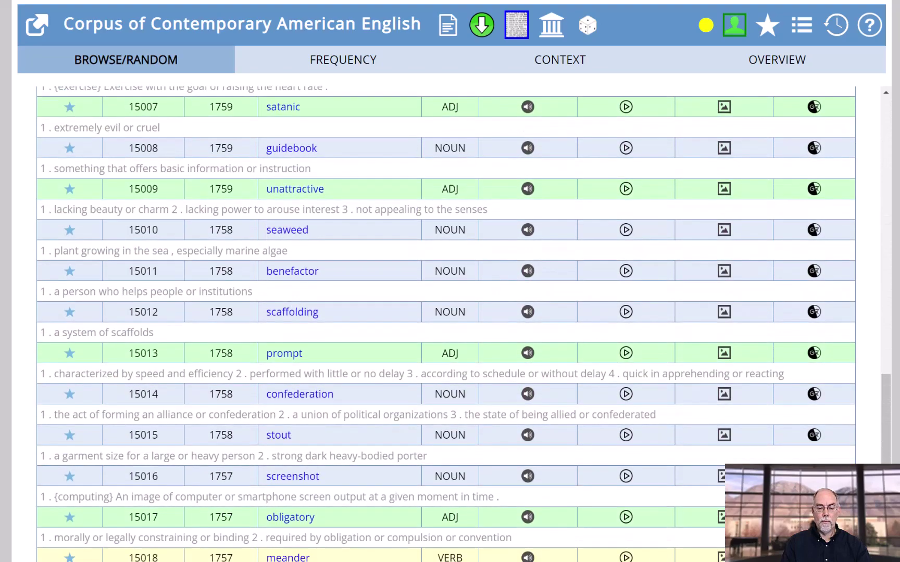
pyautogui.scroll(-1, 450, 323)
pyautogui.scroll(5, 450, 324)
pyautogui.scroll(4, 450, 324)
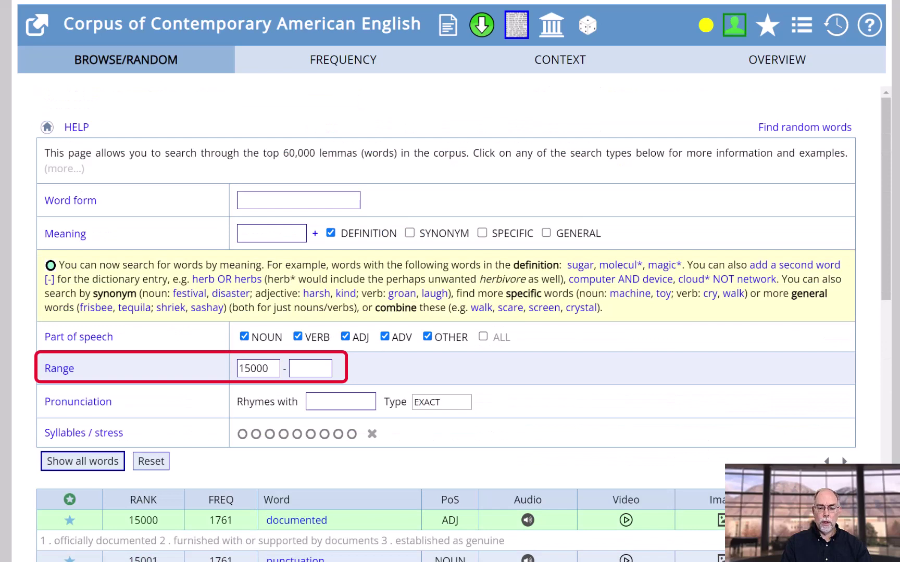
# Replace start rank 15000 with 45000 to list words like fatalist and faulting.
pyautogui.doubleClick(258, 368)
pyautogui.write('4')
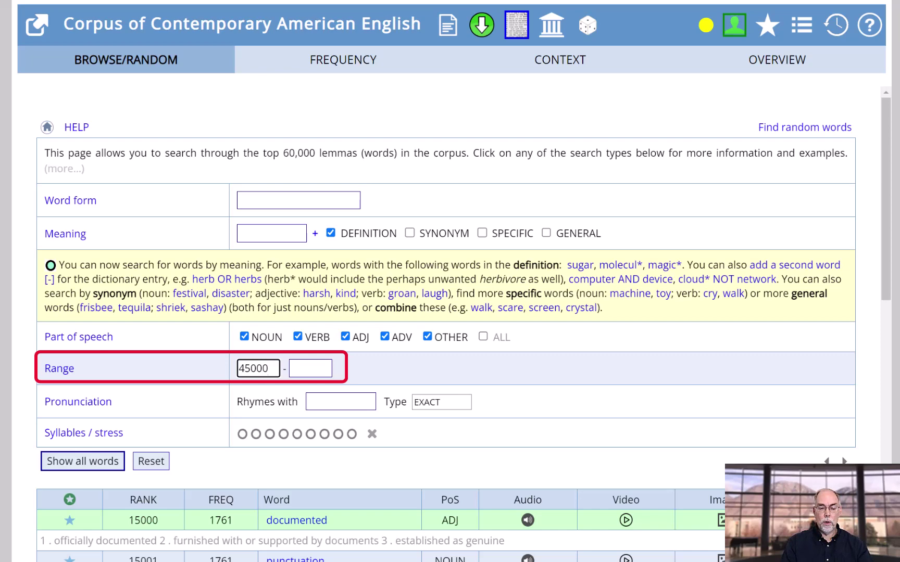
pyautogui.press('Return')
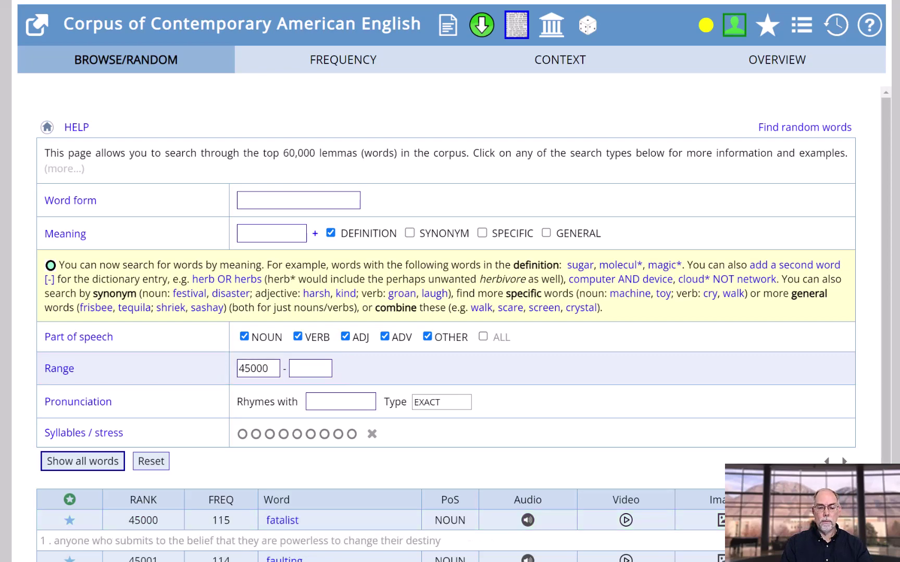
pyautogui.scroll(-1, 450, 323)
pyautogui.scroll(-1, 450, 323)
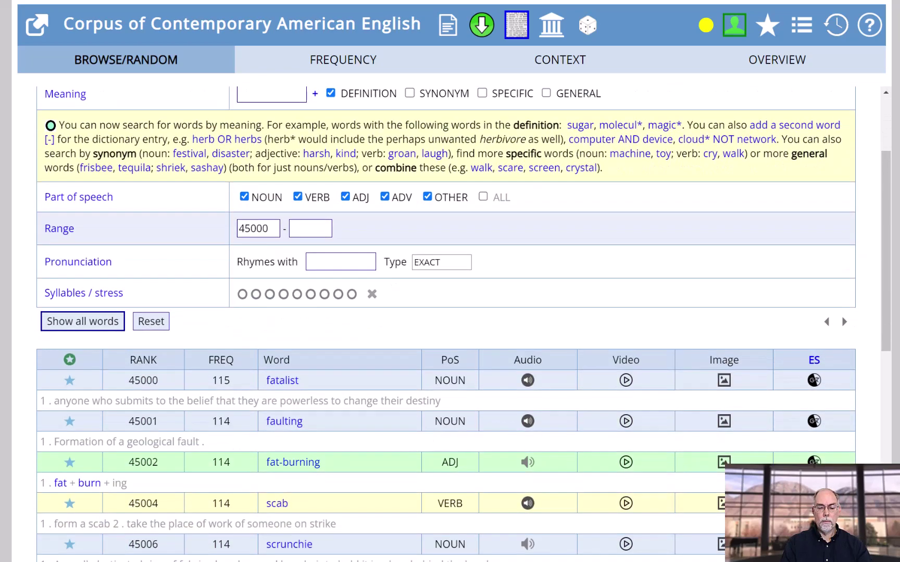
pyautogui.scroll(-2, 450, 324)
pyautogui.scroll(-1, 450, 323)
pyautogui.scroll(-1, 450, 323)
pyautogui.scroll(-1, 450, 323)
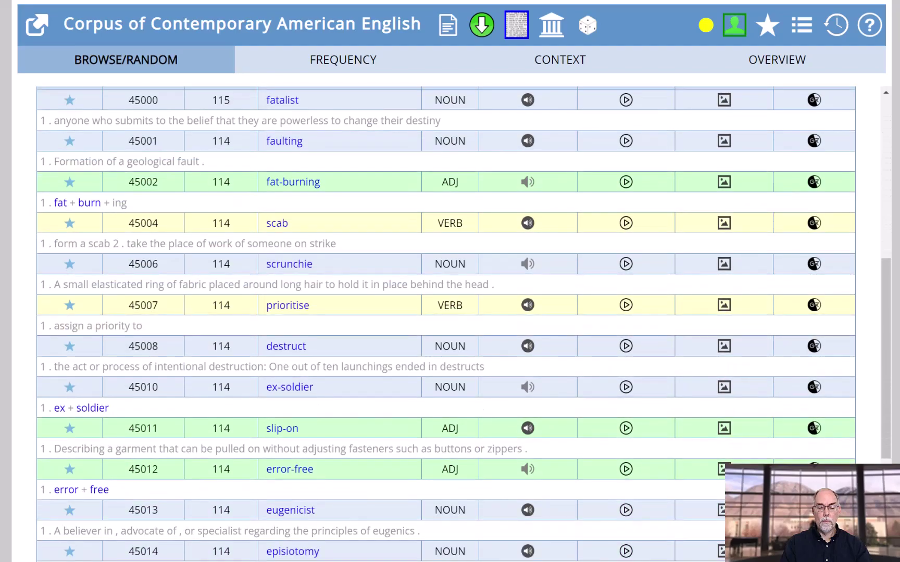
pyautogui.scroll(-2, 450, 324)
pyautogui.scroll(-2, 450, 324)
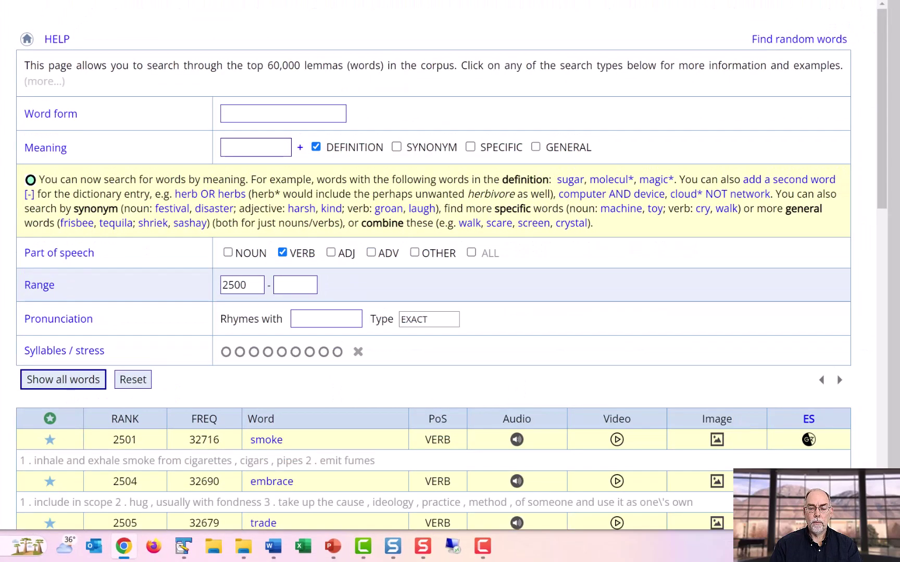
pyautogui.scroll(-3, 451, 281)
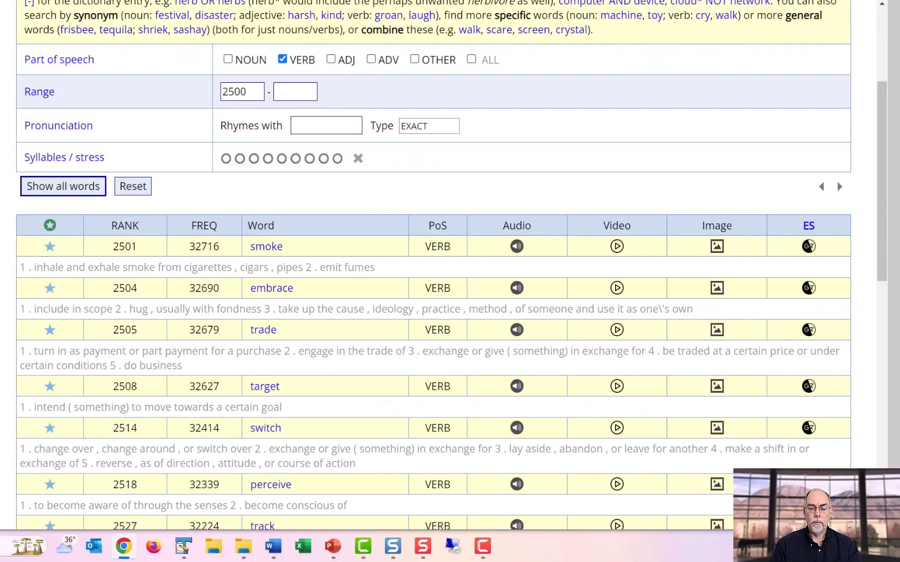
pyautogui.scroll(-3, 450, 282)
pyautogui.scroll(-2, 450, 281)
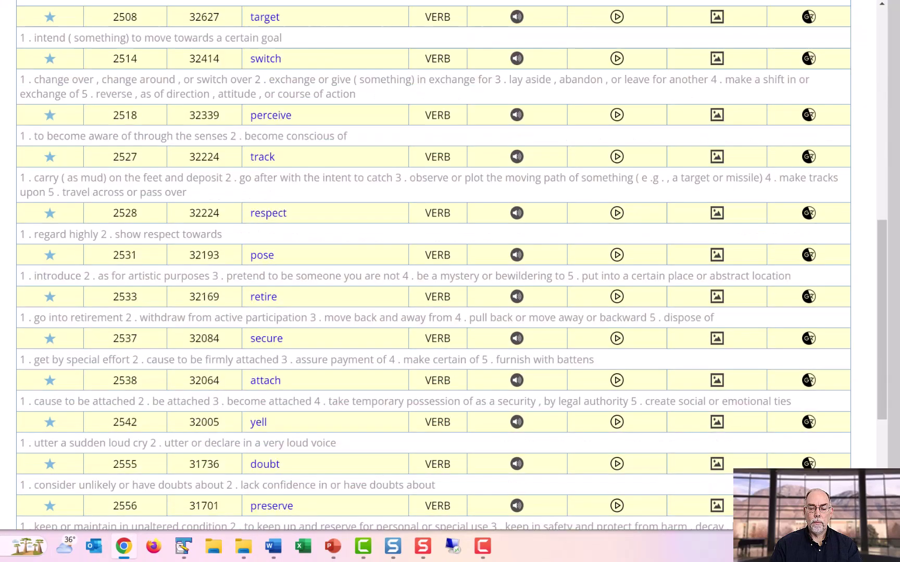
pyautogui.scroll(-1, 450, 282)
pyautogui.scroll(-1, 450, 281)
pyautogui.scroll(-1, 449, 281)
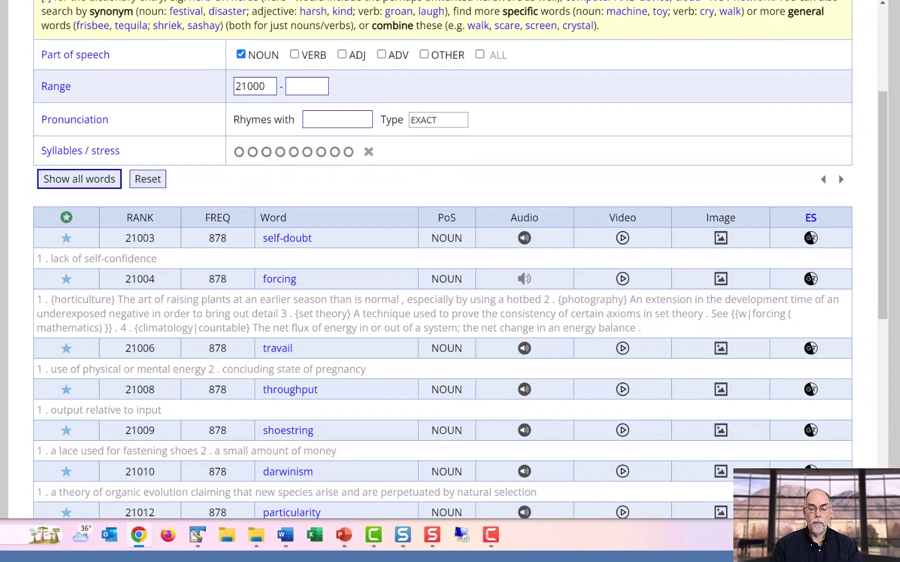
pyautogui.scroll(-3, 450, 281)
pyautogui.scroll(-2, 450, 281)
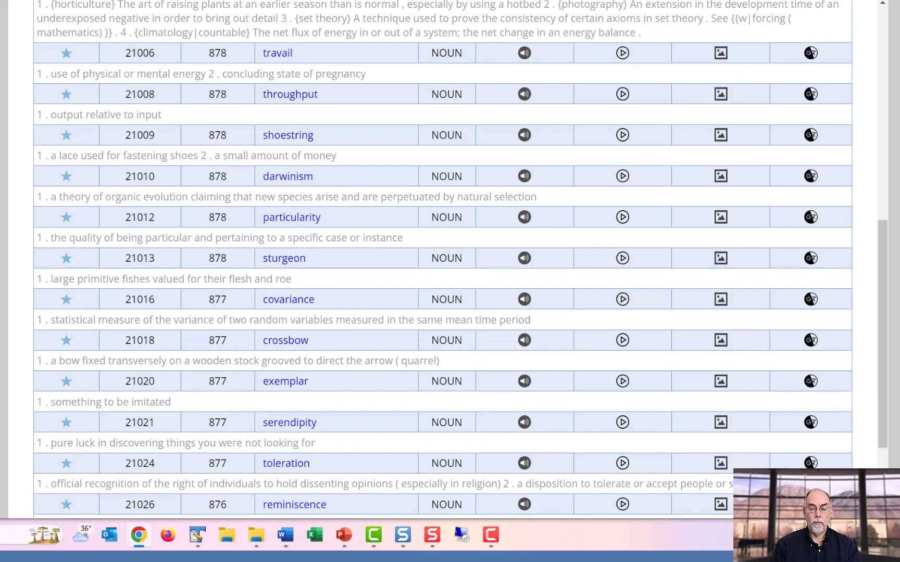
pyautogui.scroll(-2, 450, 281)
pyautogui.scroll(-1, 450, 282)
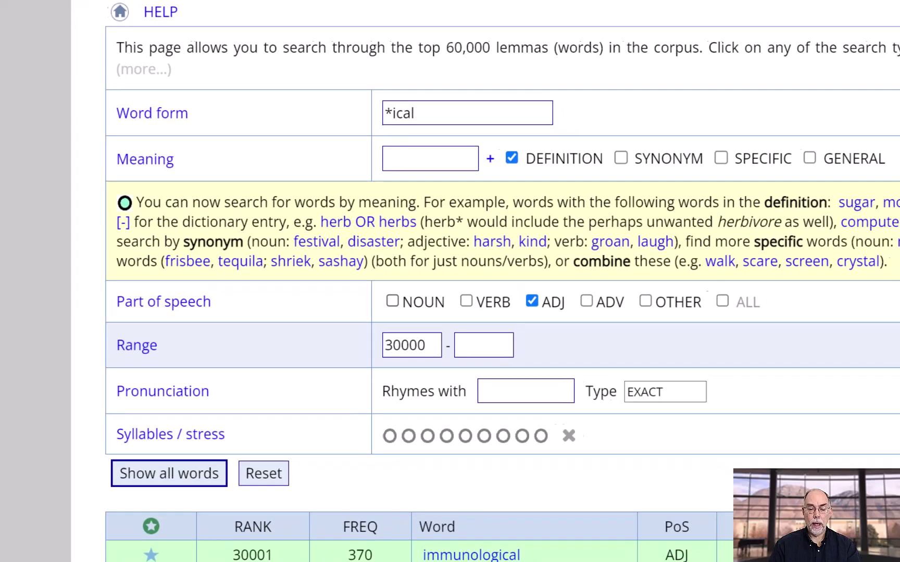
pyautogui.scroll(-2, 450, 281)
pyautogui.scroll(-1, 450, 281)
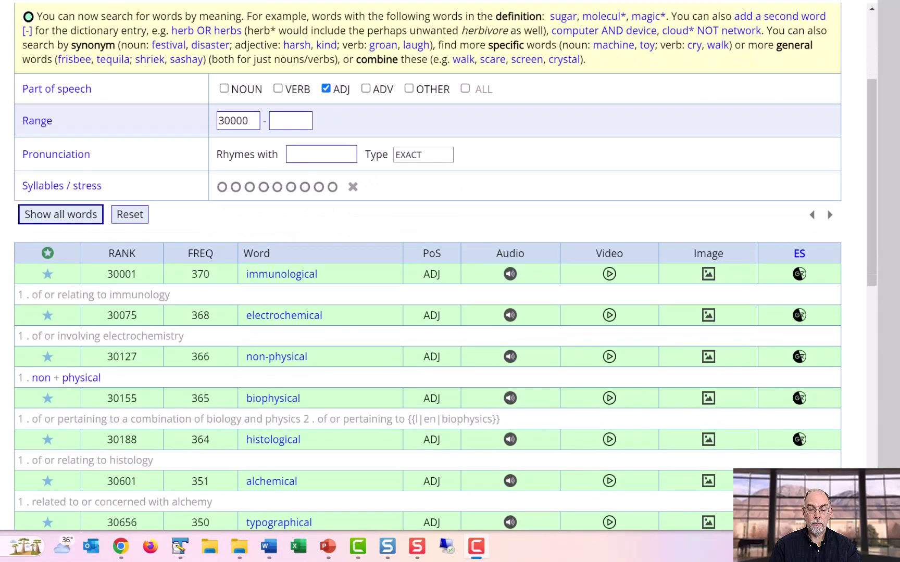
pyautogui.scroll(-3, 450, 282)
pyautogui.scroll(-2, 449, 281)
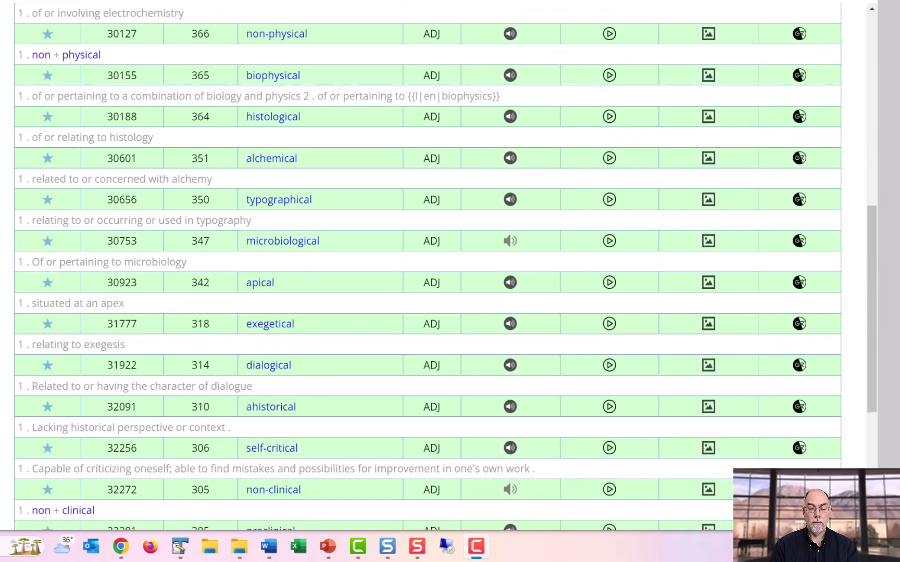
pyautogui.scroll(-2, 450, 281)
pyautogui.scroll(-1, 449, 281)
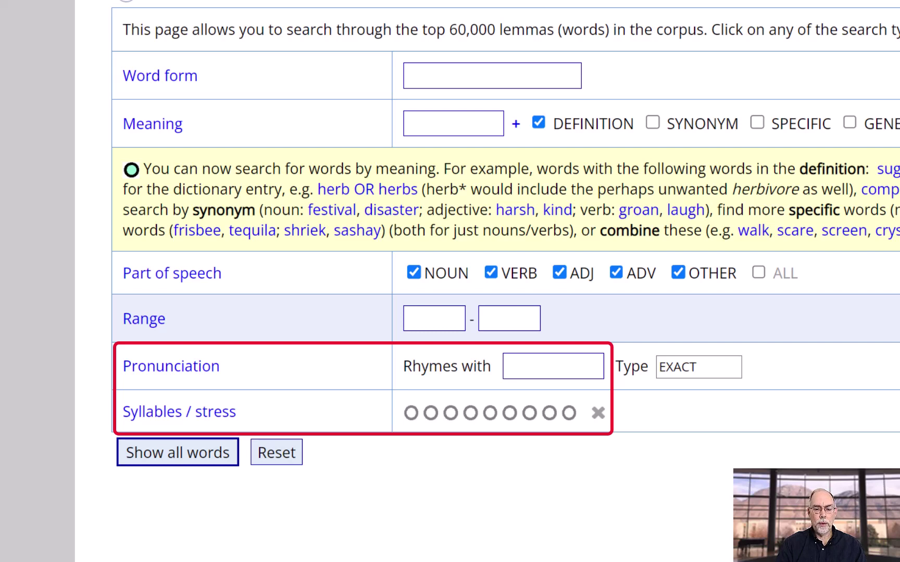
pyautogui.write('leave')
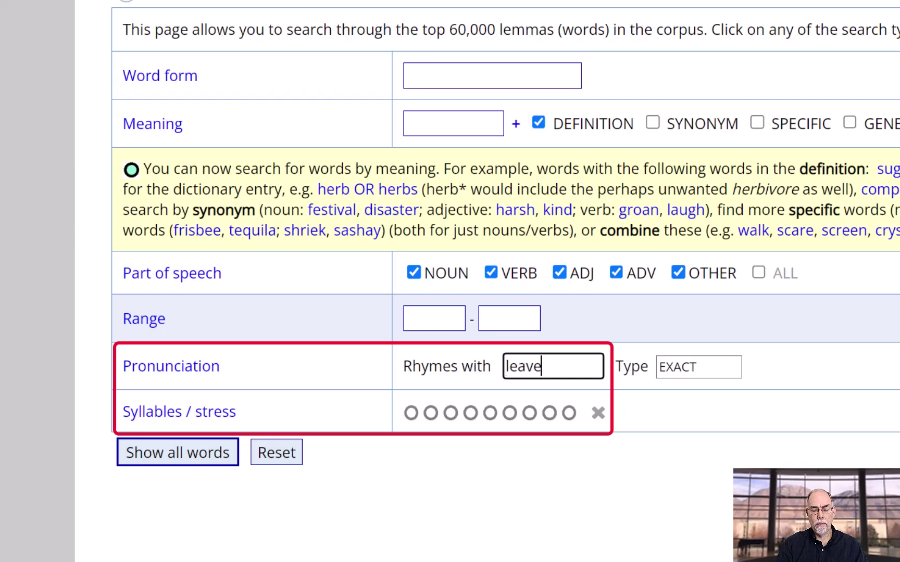
# Limit the leave rhyme search to one syllable, listing sleeve, weave and grieve.
pyautogui.click(412, 412)
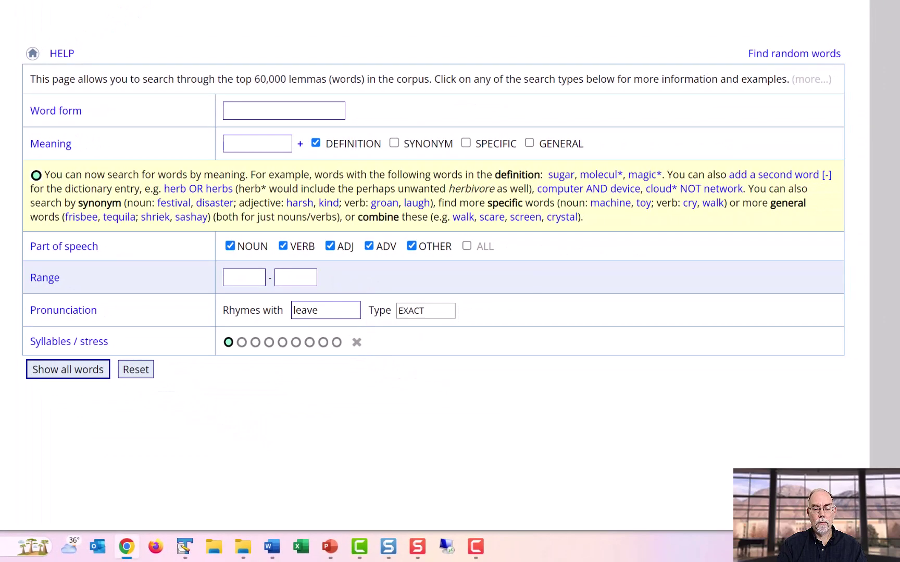
pyautogui.press('Return')
pyautogui.scroll(-2, 449, 282)
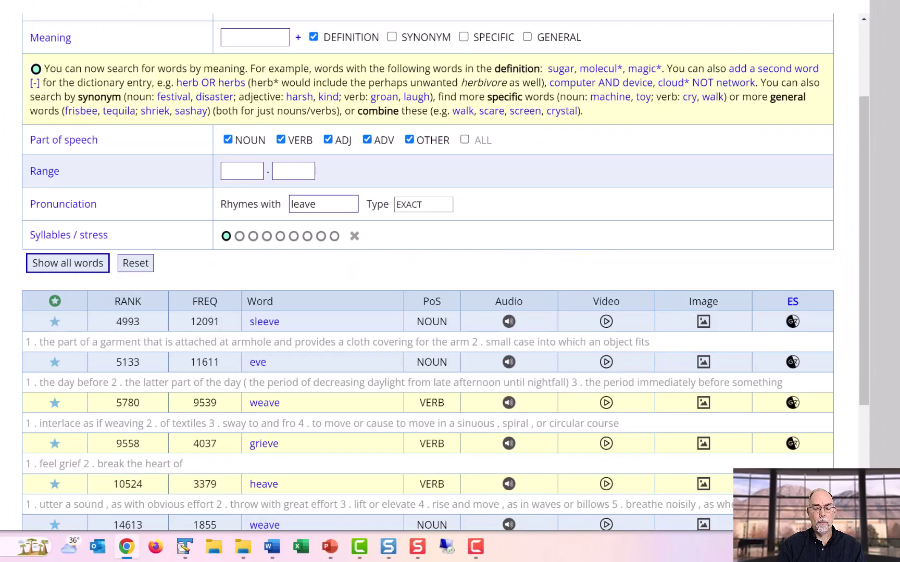
pyautogui.scroll(-2, 450, 281)
pyautogui.scroll(-1, 450, 281)
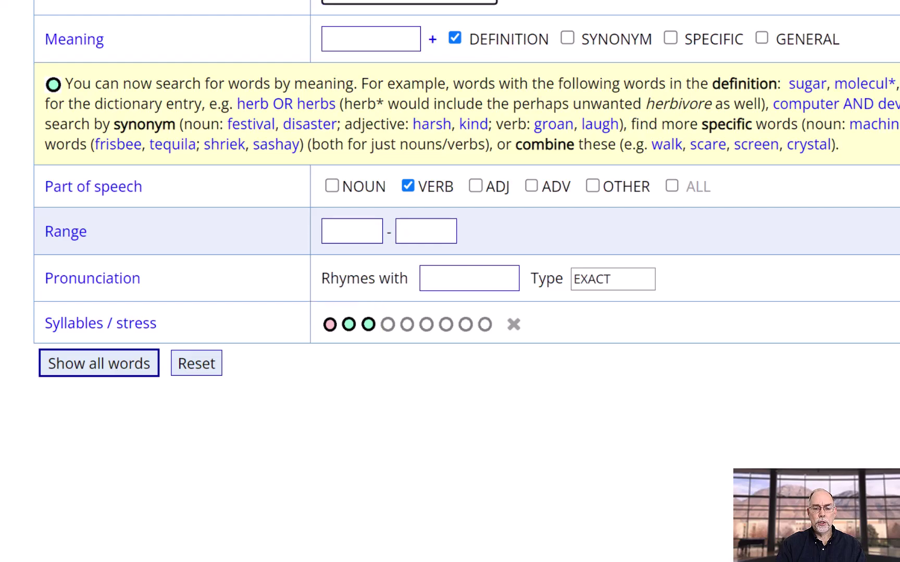
pyautogui.write('*ate')
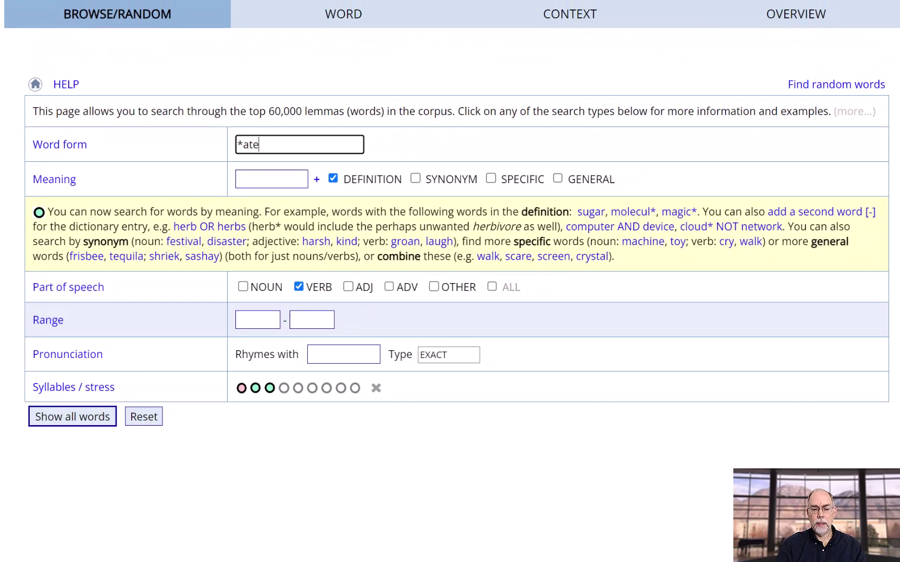
# Search first-stressed three-syllable *ate verbs, listing indicate and demonstrate.
pyautogui.press('Tab')
pyautogui.press('Return')
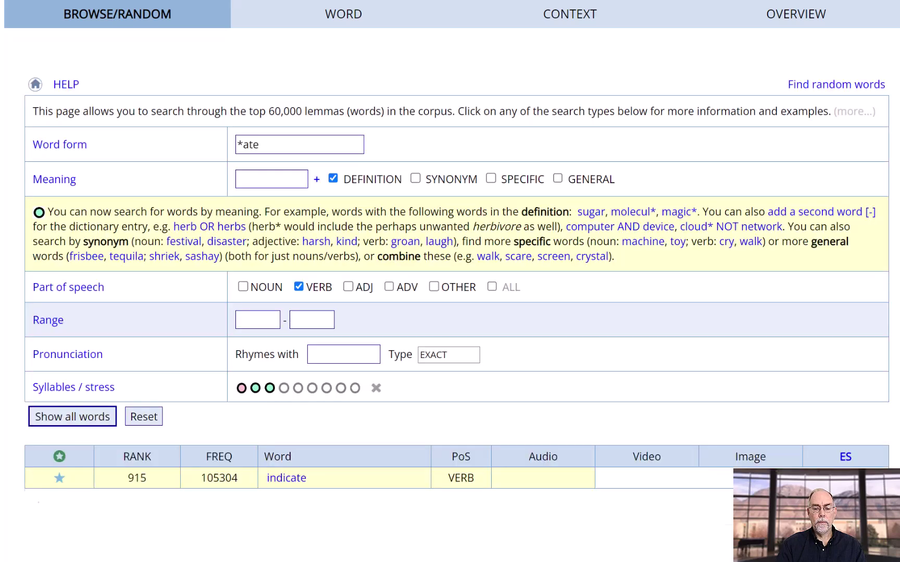
pyautogui.scroll(-2, 450, 316)
pyautogui.scroll(-1, 450, 316)
pyautogui.scroll(-1, 450, 316)
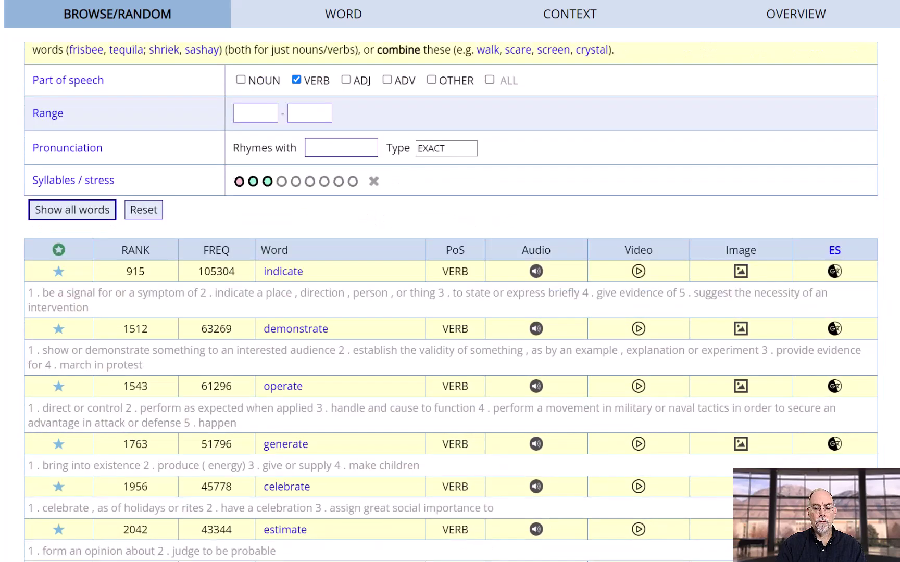
pyautogui.scroll(-2, 450, 316)
pyautogui.scroll(-1, 450, 316)
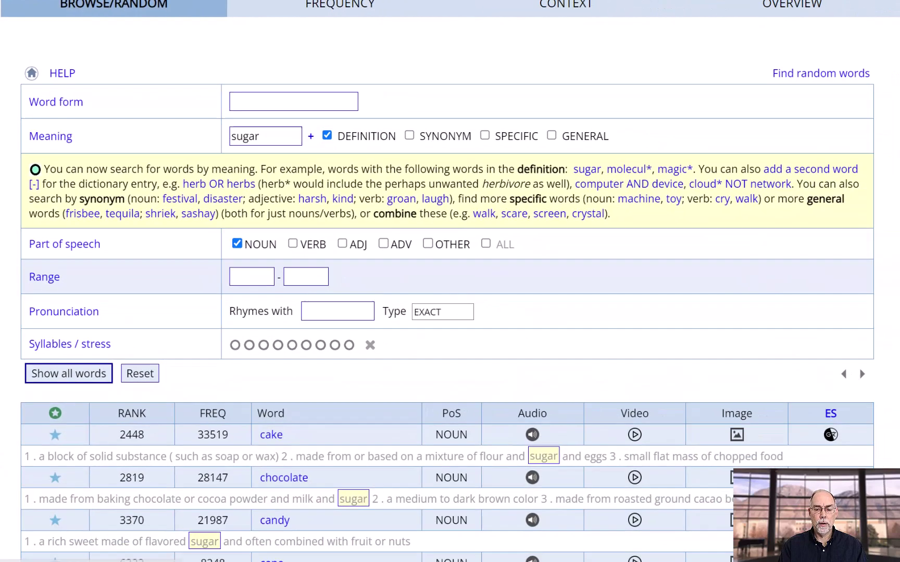
pyautogui.scroll(-3, 450, 303)
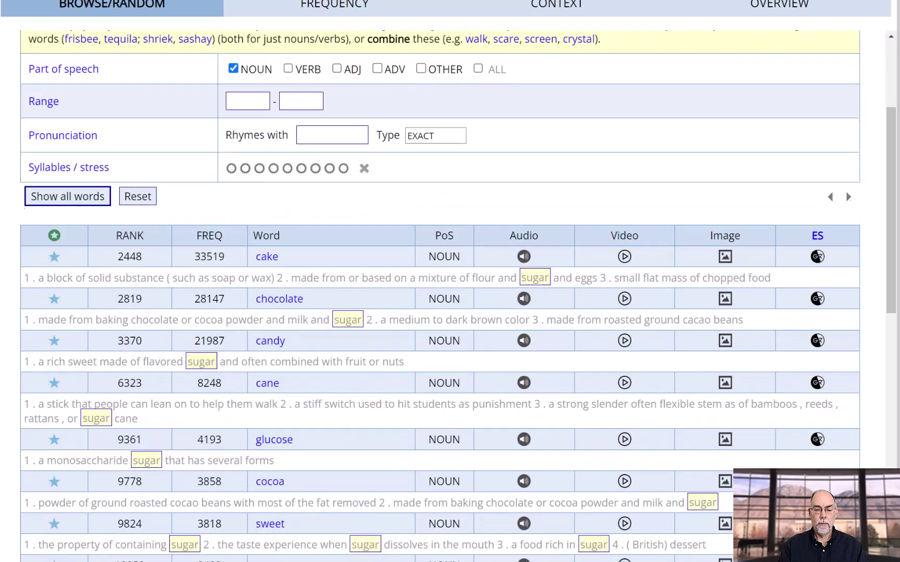
pyautogui.scroll(-1, 449, 295)
pyautogui.scroll(-2, 450, 295)
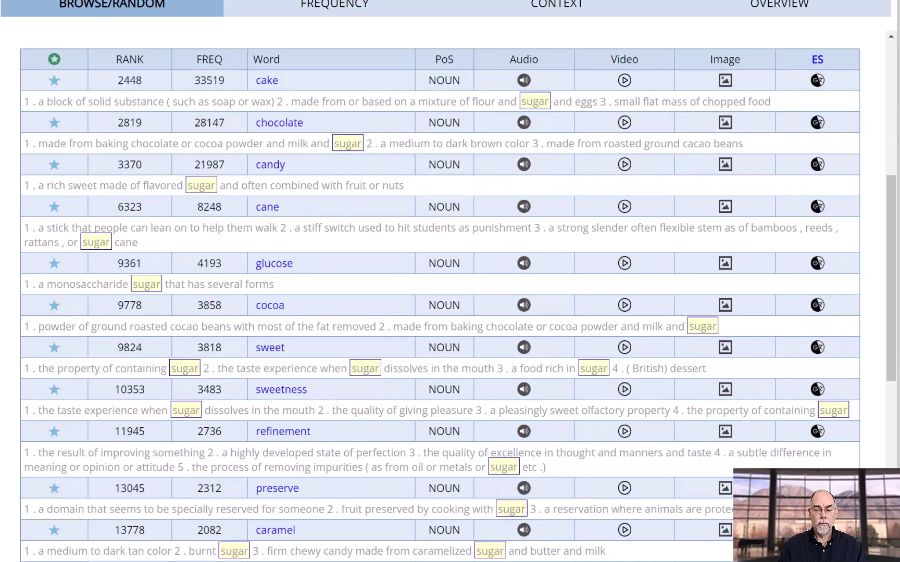
pyautogui.scroll(-1, 449, 296)
pyautogui.scroll(-2, 450, 296)
pyautogui.scroll(-1, 450, 296)
pyautogui.scroll(-1, 450, 295)
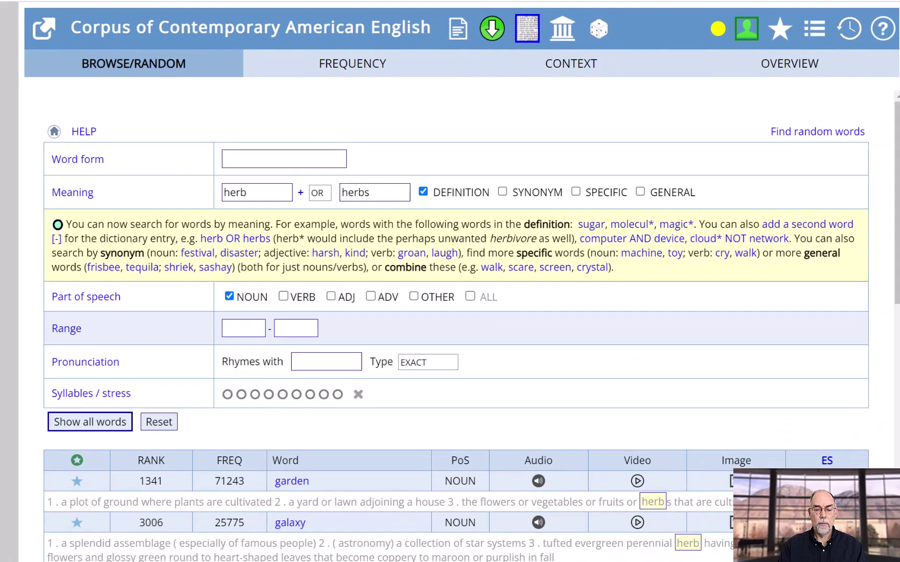
pyautogui.scroll(-1, 450, 316)
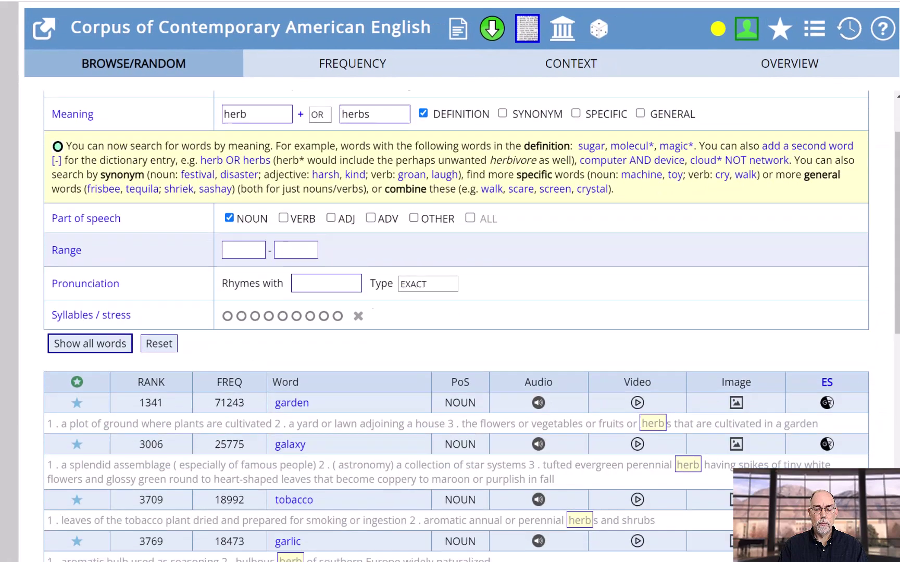
pyautogui.scroll(-2, 449, 316)
pyautogui.scroll(-2, 450, 316)
pyautogui.scroll(-1, 451, 317)
pyautogui.scroll(-3, 450, 316)
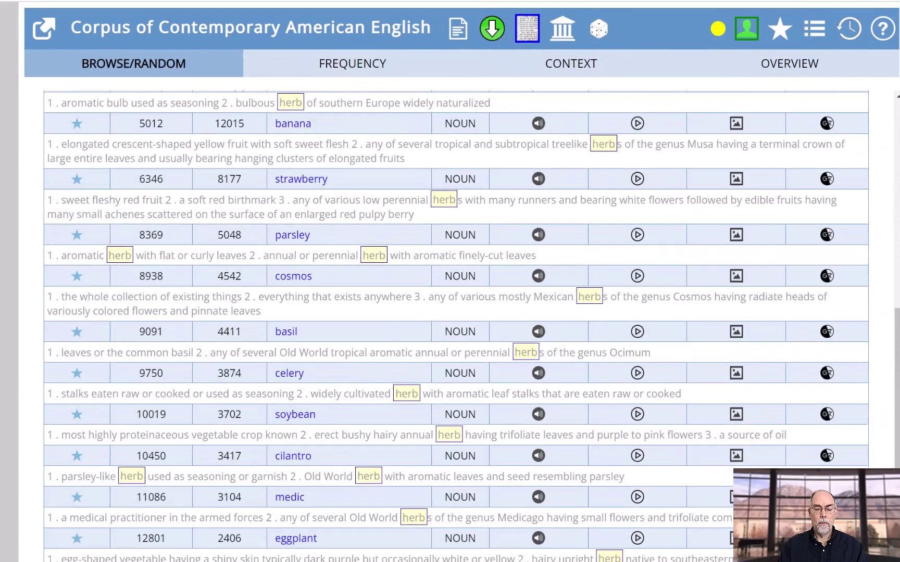
pyautogui.scroll(-1, 450, 316)
pyautogui.scroll(-2, 450, 316)
pyautogui.scroll(-1, 449, 316)
pyautogui.scroll(-1, 450, 317)
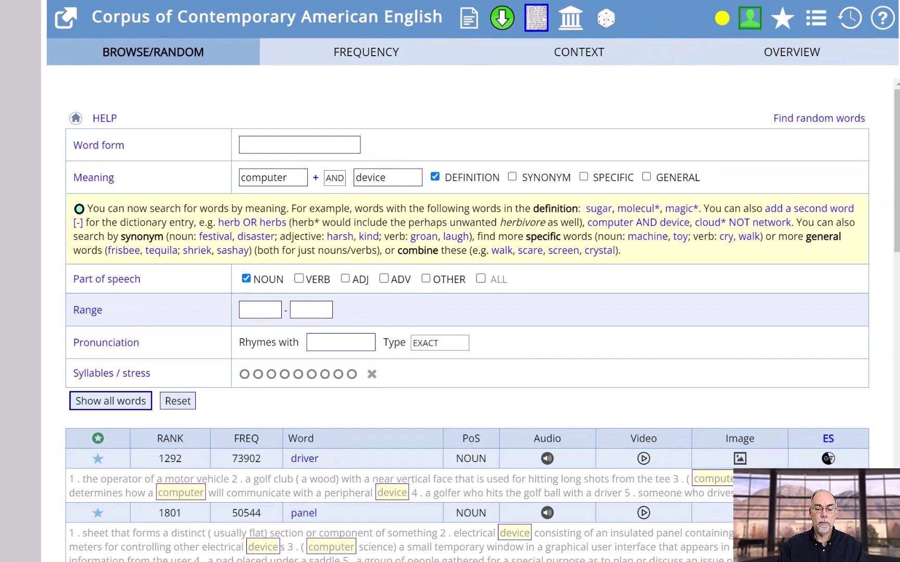
pyautogui.scroll(-1, 450, 316)
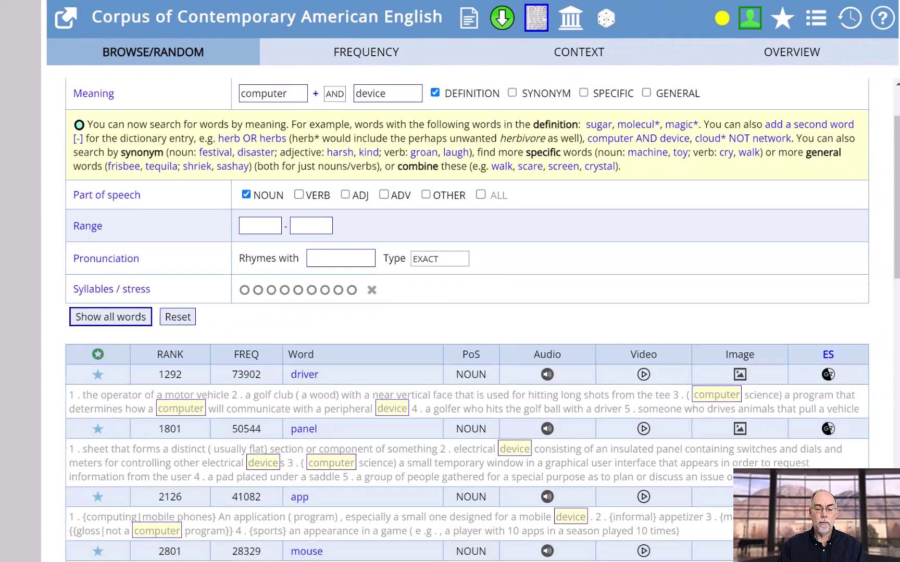
pyautogui.scroll(-2, 449, 317)
pyautogui.scroll(-2, 450, 316)
pyautogui.scroll(-1, 449, 317)
pyautogui.scroll(-2, 450, 316)
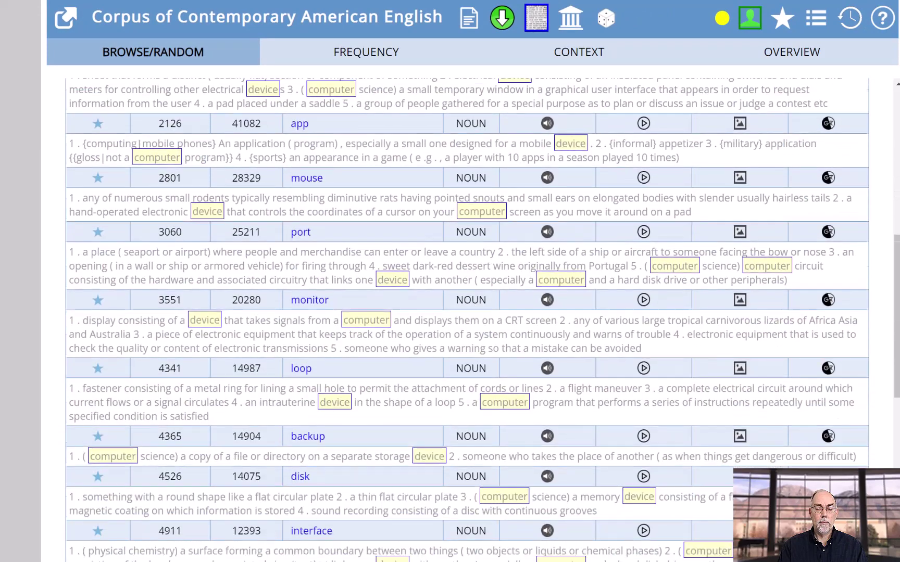
pyautogui.scroll(-1, 450, 317)
pyautogui.scroll(-3, 449, 316)
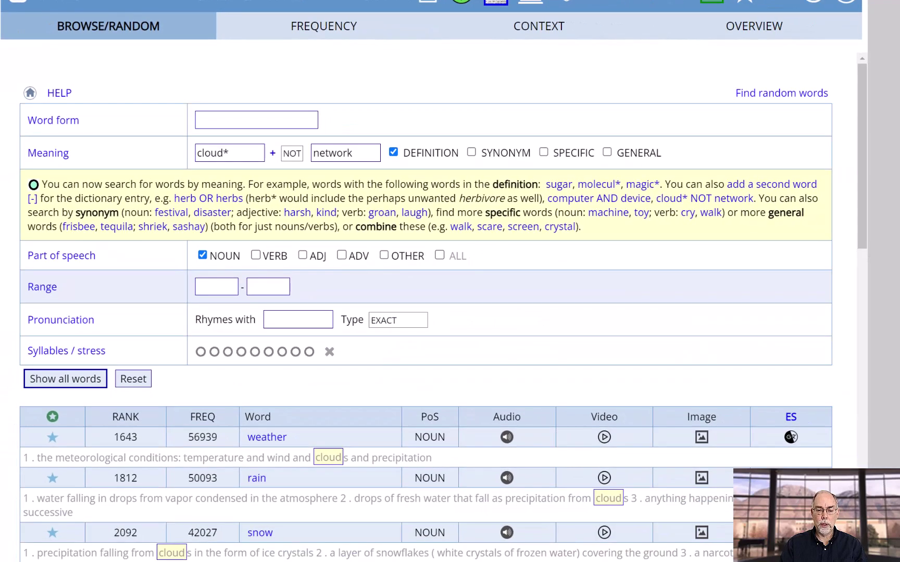
pyautogui.scroll(-1, 450, 317)
pyautogui.scroll(-2, 450, 316)
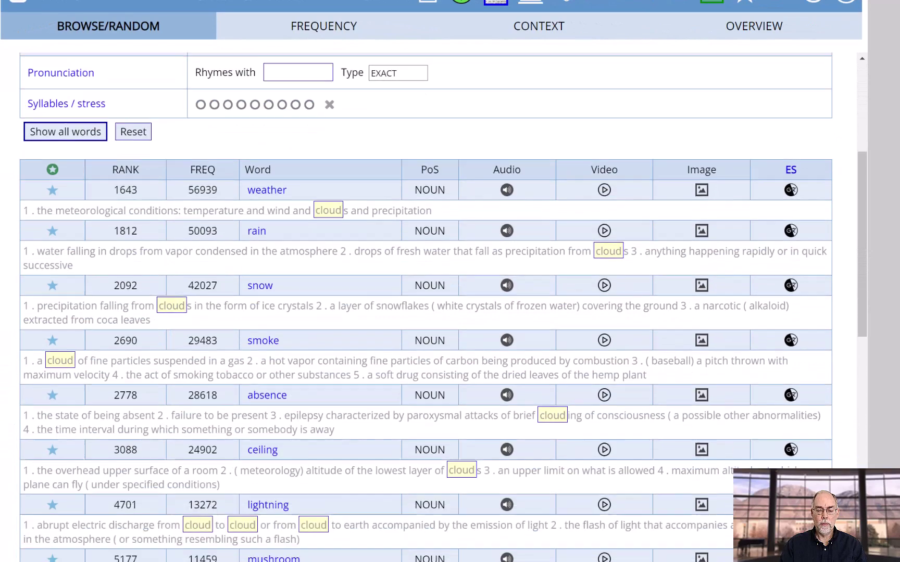
pyautogui.scroll(-2, 450, 316)
pyautogui.scroll(-2, 450, 316)
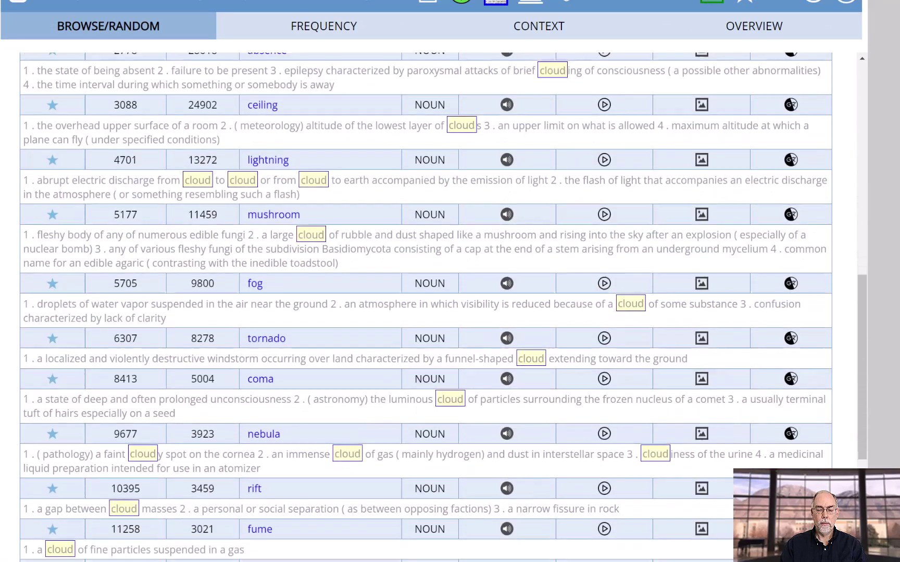
pyautogui.scroll(-1, 450, 316)
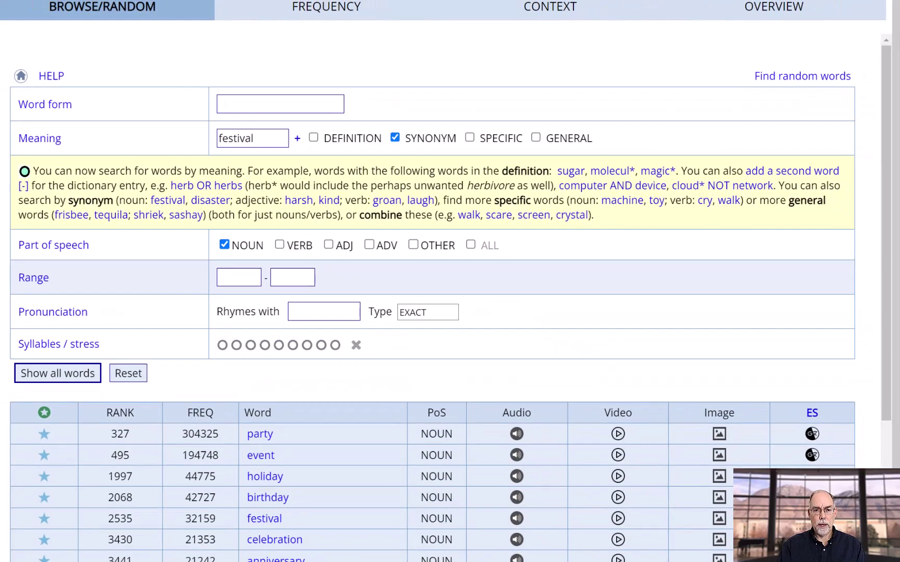
pyautogui.scroll(-1, 449, 303)
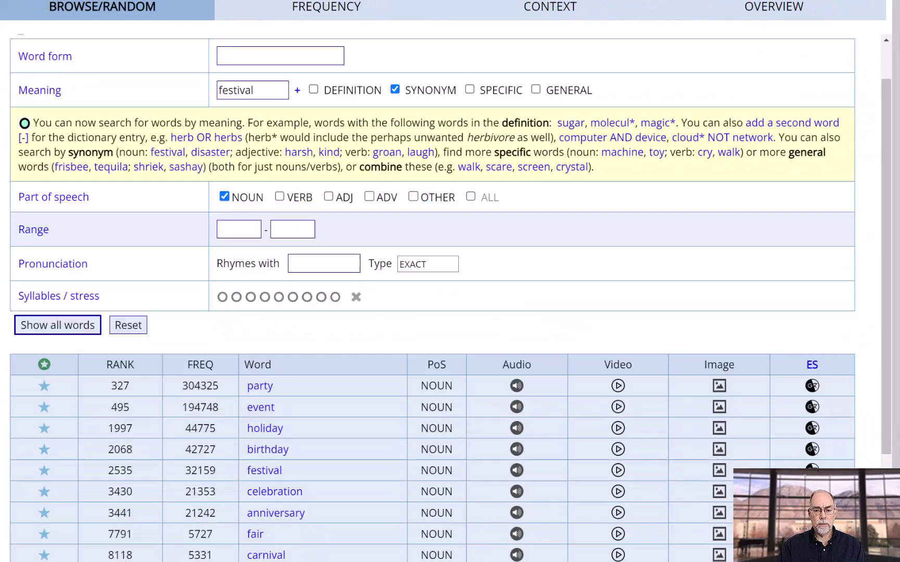
pyautogui.scroll(-1, 450, 302)
pyautogui.scroll(-1, 450, 302)
pyautogui.scroll(2, 450, 302)
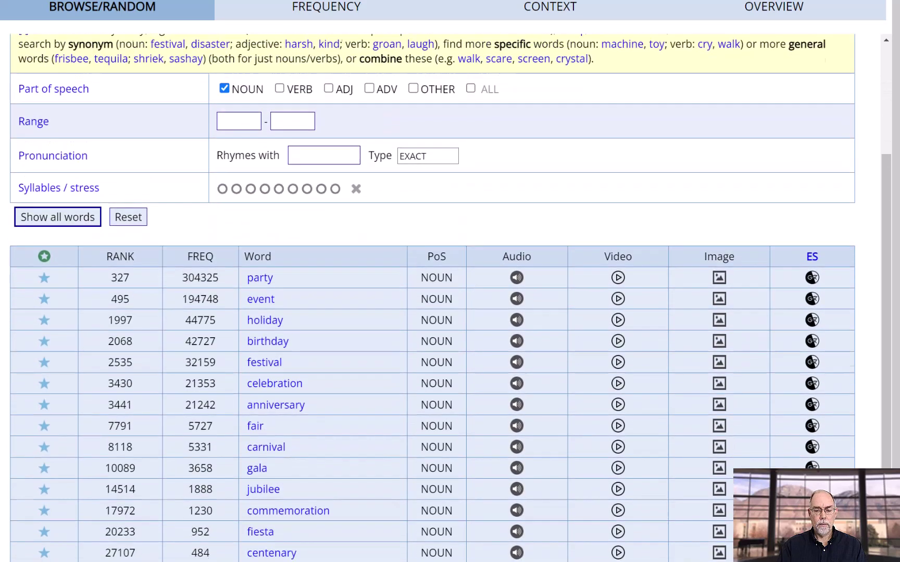
pyautogui.scroll(1, 450, 302)
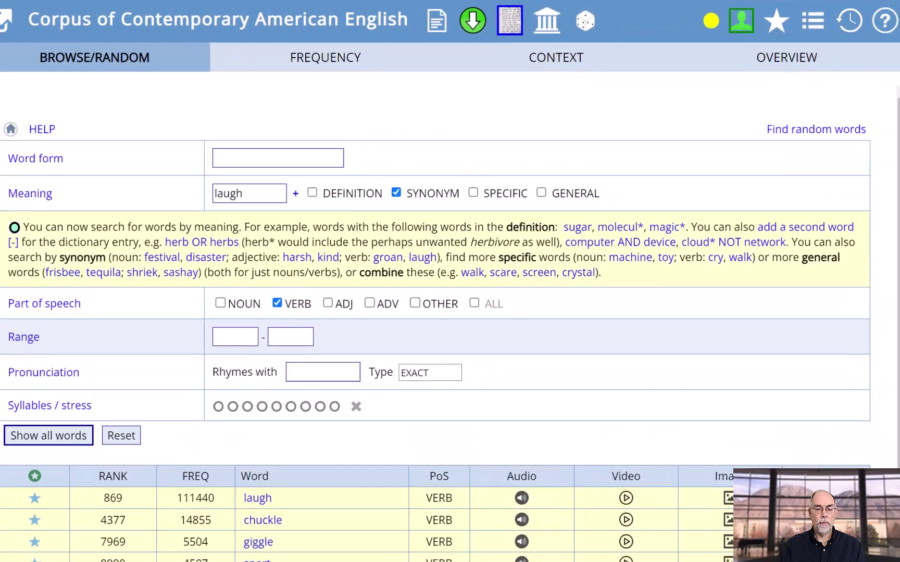
pyautogui.scroll(-3, 450, 316)
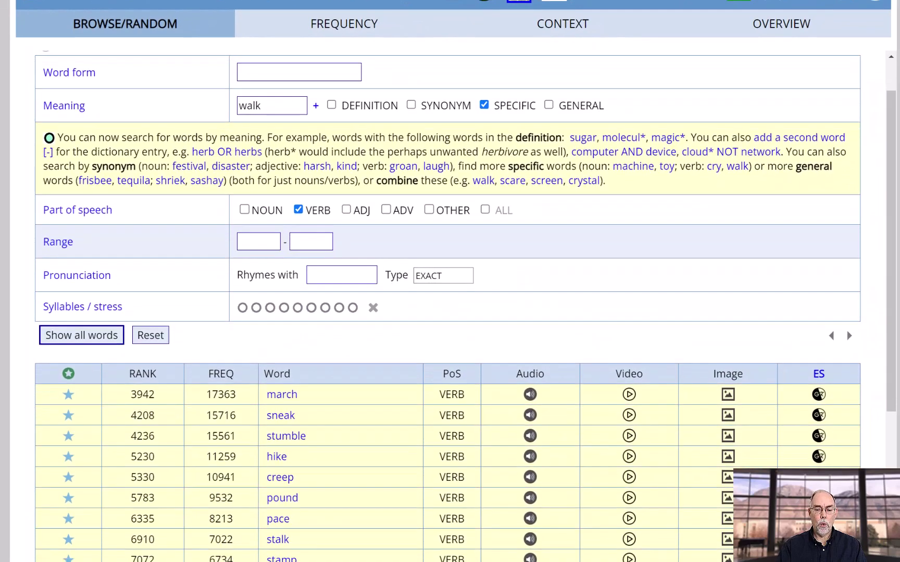
pyautogui.scroll(-1, 449, 309)
pyautogui.scroll(-2, 450, 309)
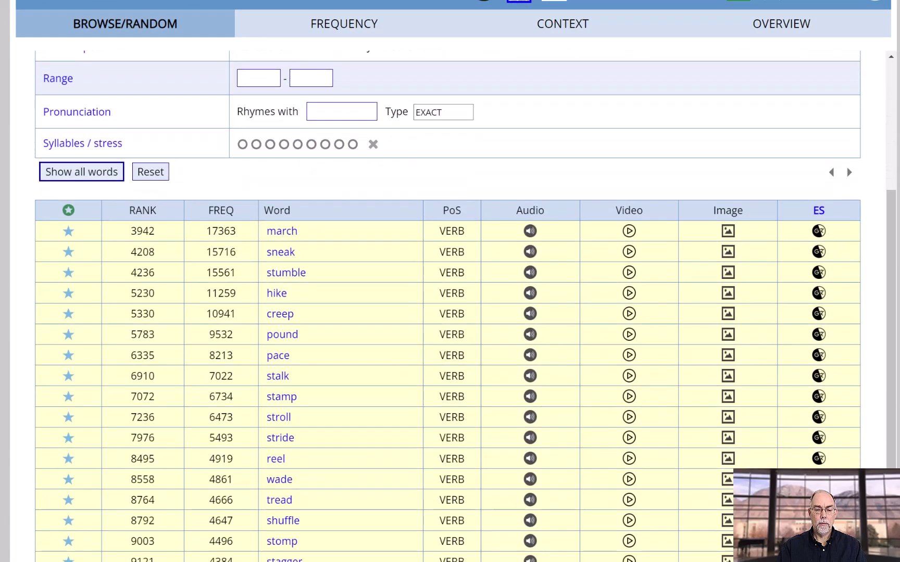
pyautogui.scroll(3, 449, 310)
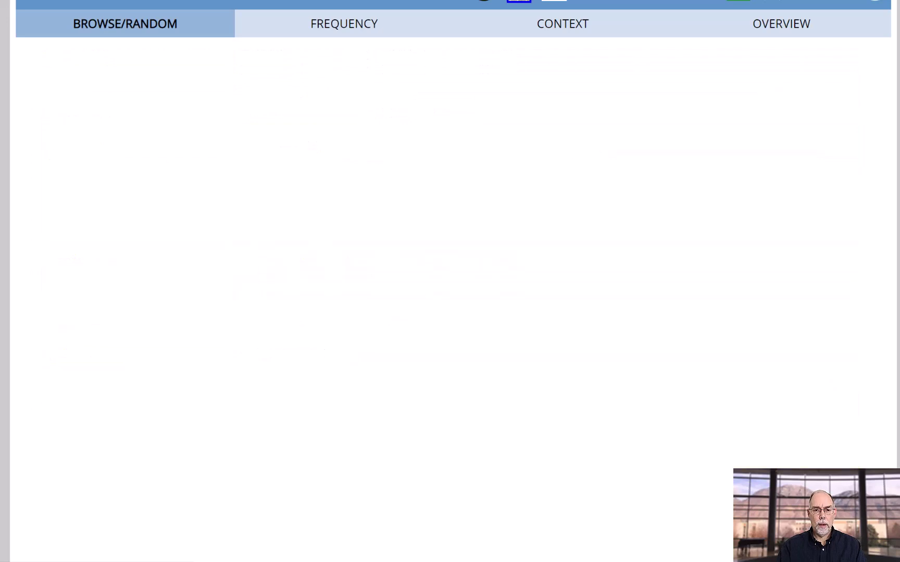
pyautogui.scroll(-2, 450, 309)
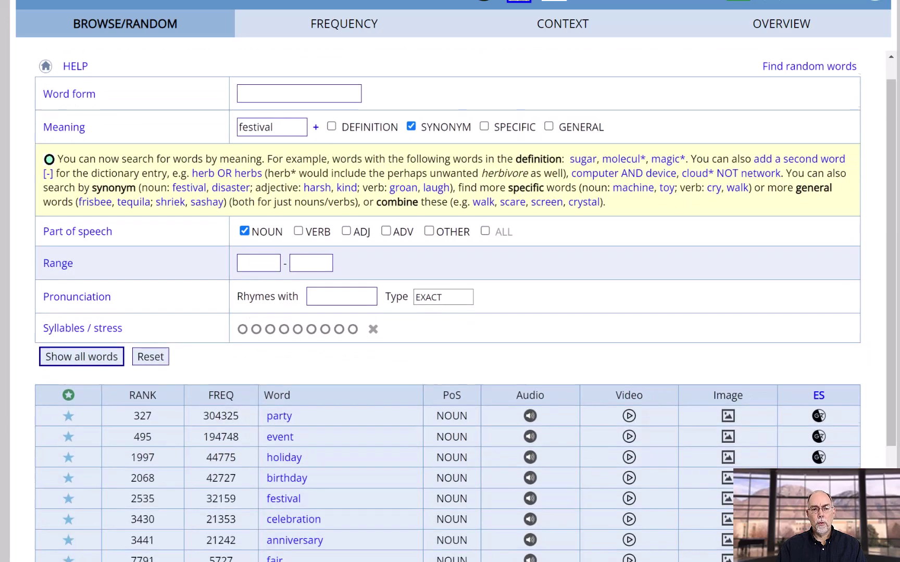
pyautogui.scroll(-1, 450, 309)
pyautogui.scroll(-1, 450, 310)
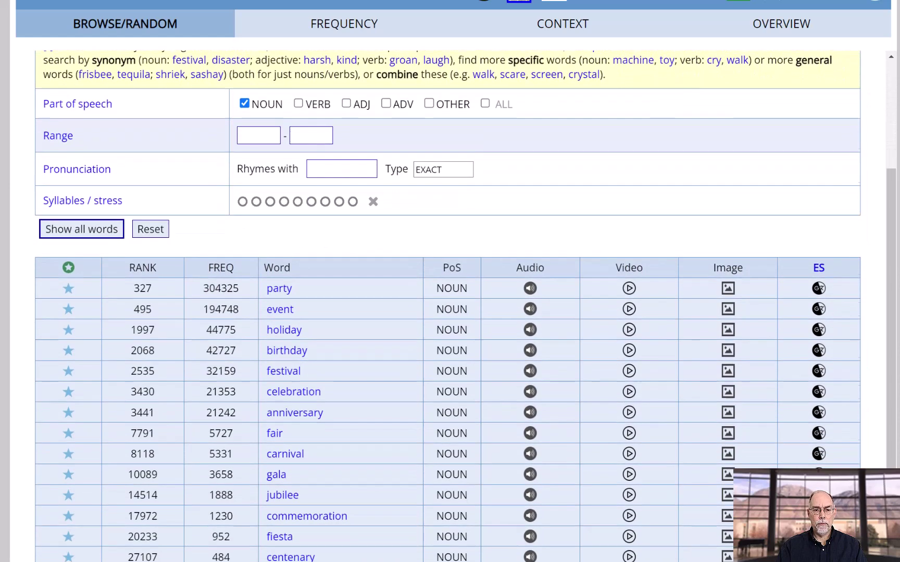
pyautogui.scroll(-1, 450, 309)
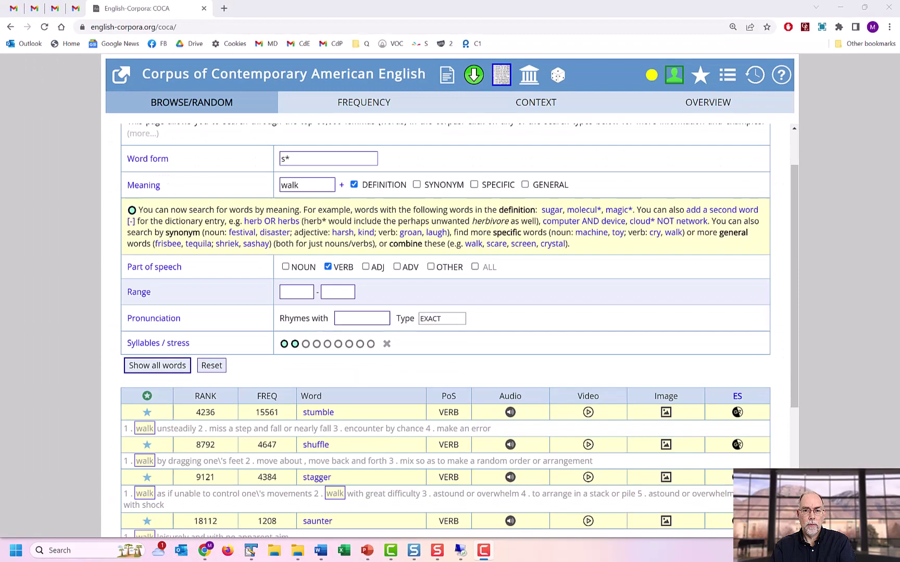
pyautogui.scroll(-3, 450, 316)
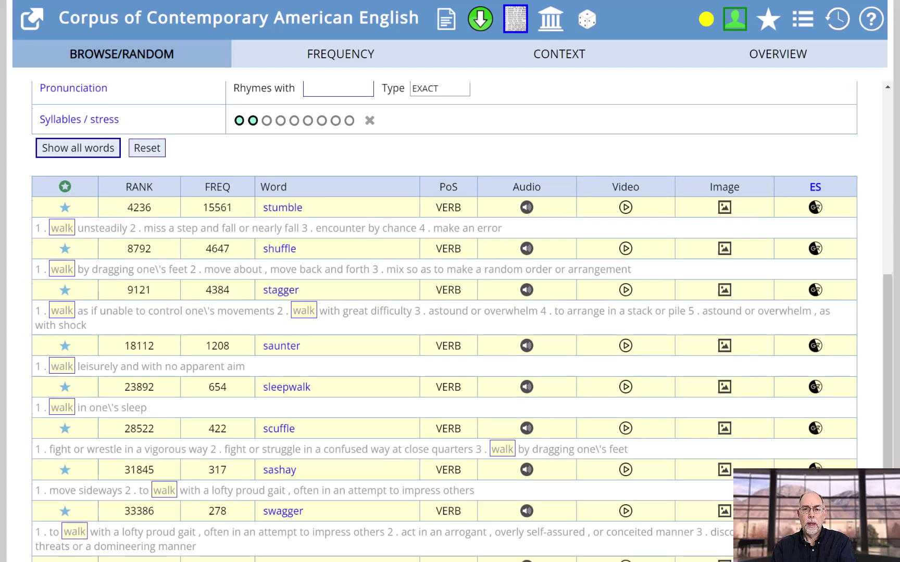
pyautogui.scroll(3, 450, 316)
pyautogui.scroll(2, 450, 316)
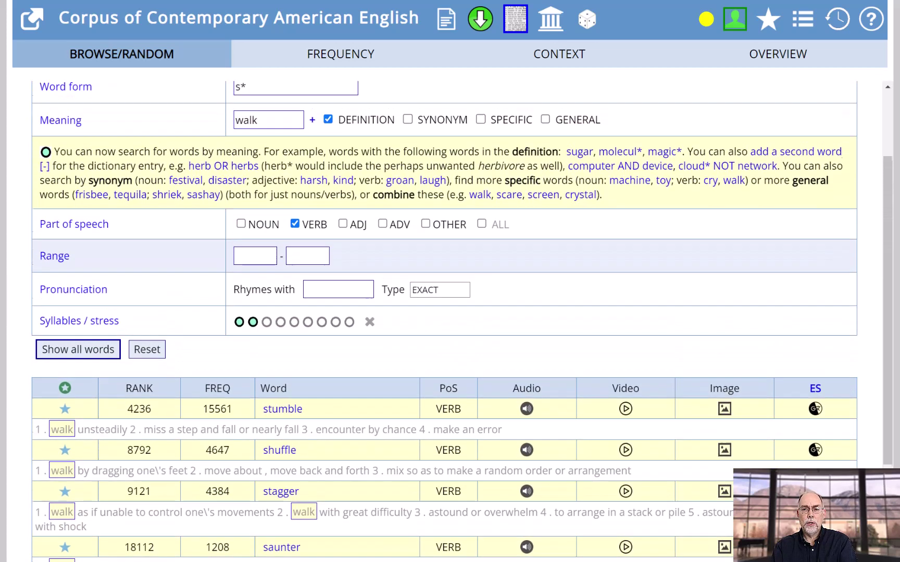
pyautogui.scroll(1, 449, 316)
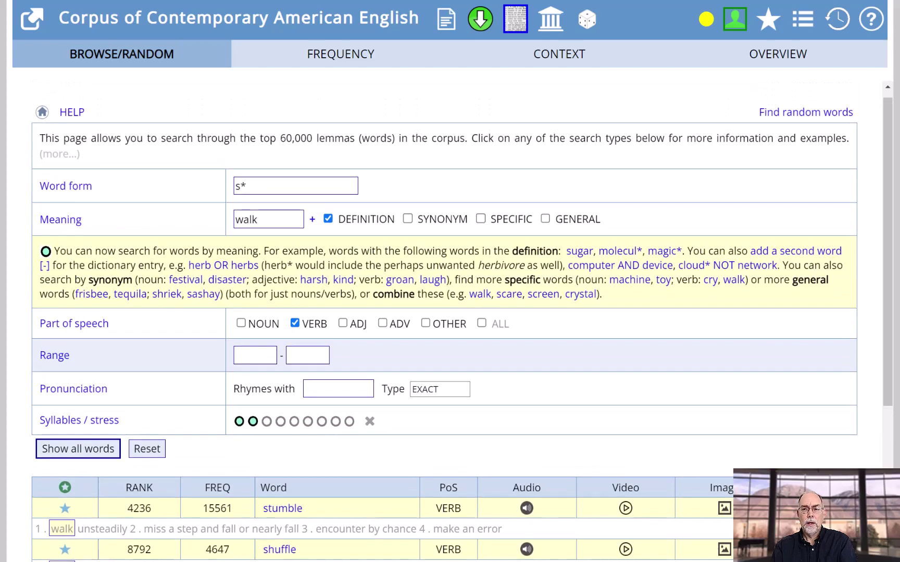